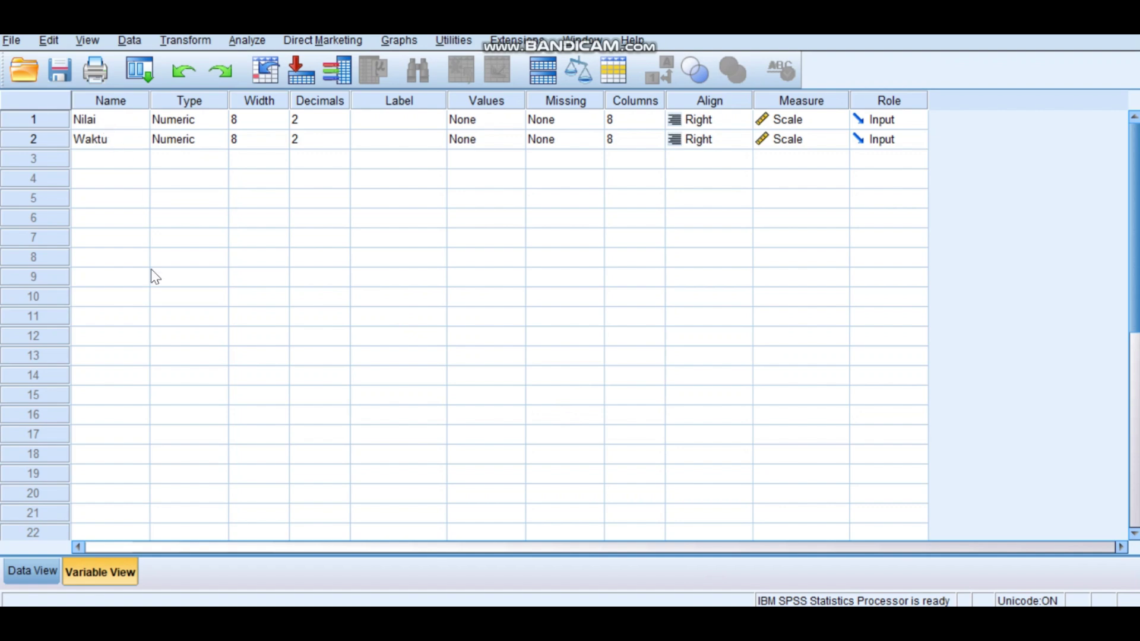
Set up a linear regression on the data with Waktu as the dependent variable and Nilai as the independent variable.
{"action": "left_click", "coordinate": [22, 570]}
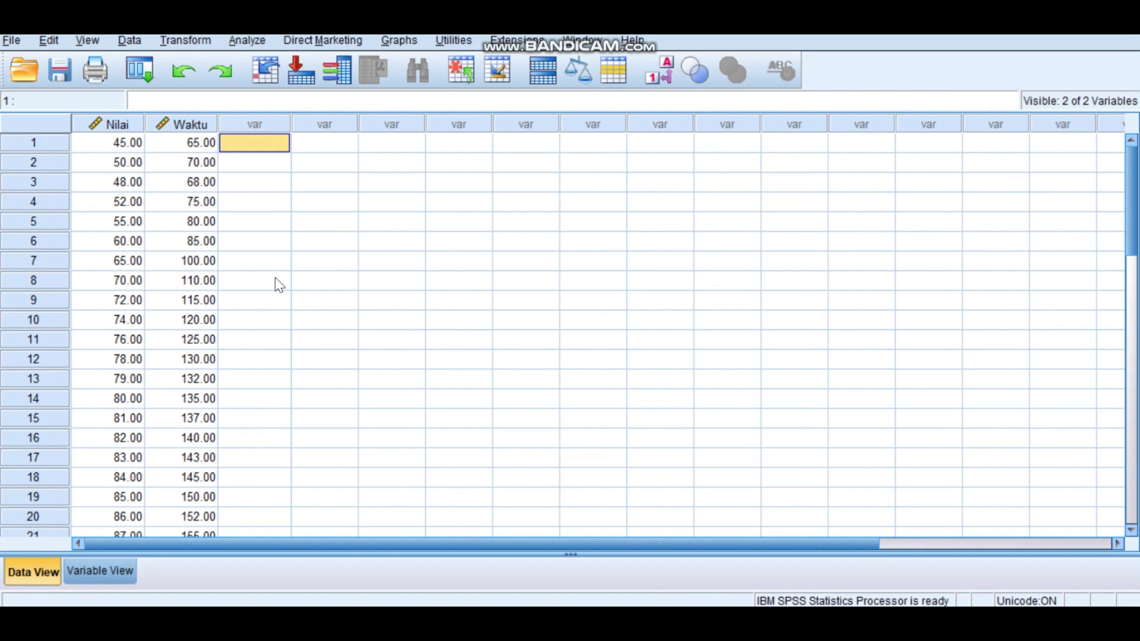
{"action": "left_click", "coordinate": [237, 50]}
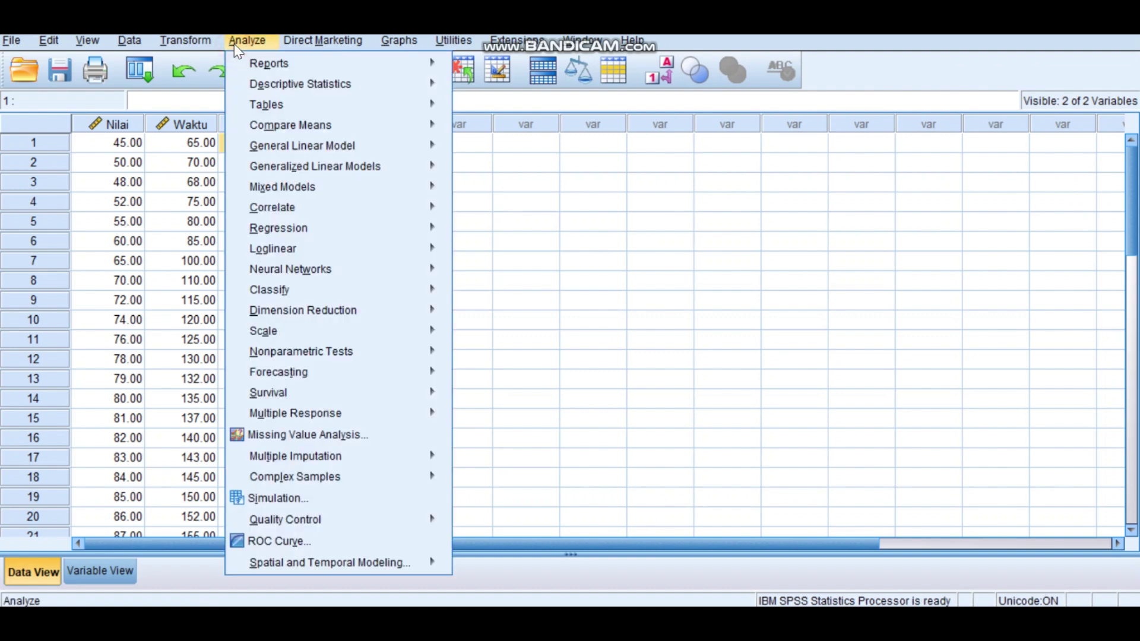
{"action": "mouse_move", "coordinate": [328, 234]}
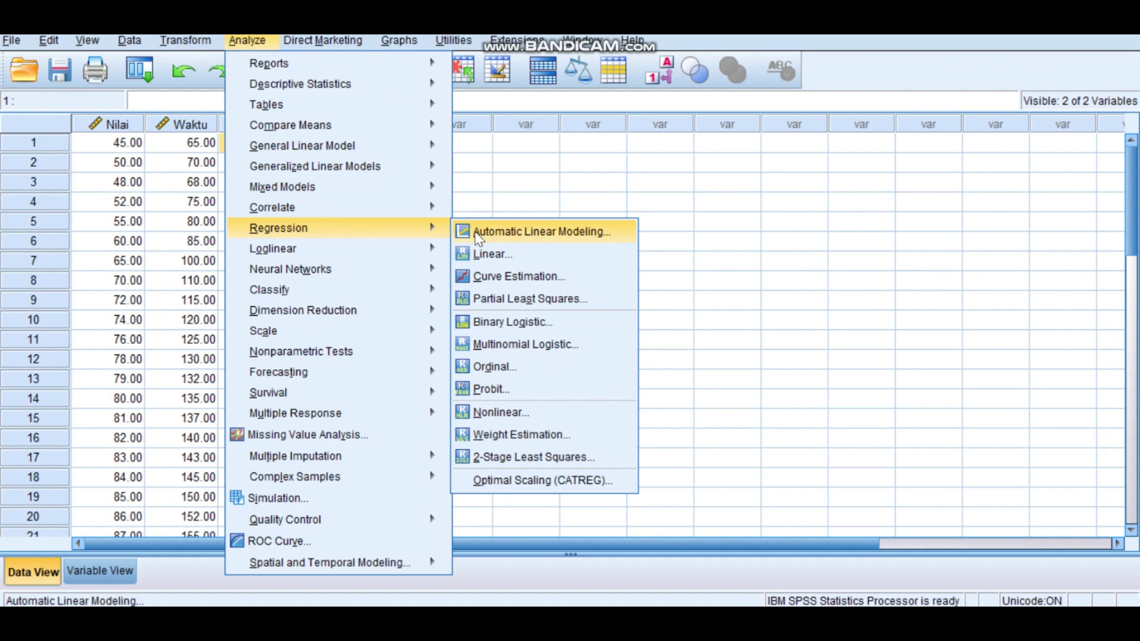
{"action": "left_click", "coordinate": [485, 253]}
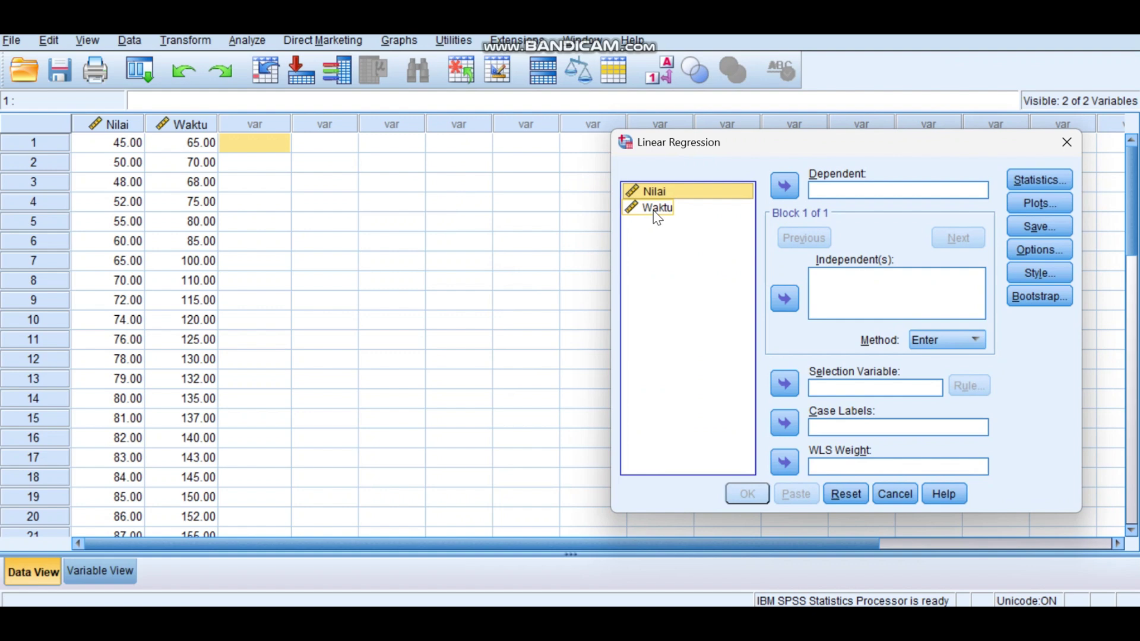
{"action": "left_click", "coordinate": [680, 206]}
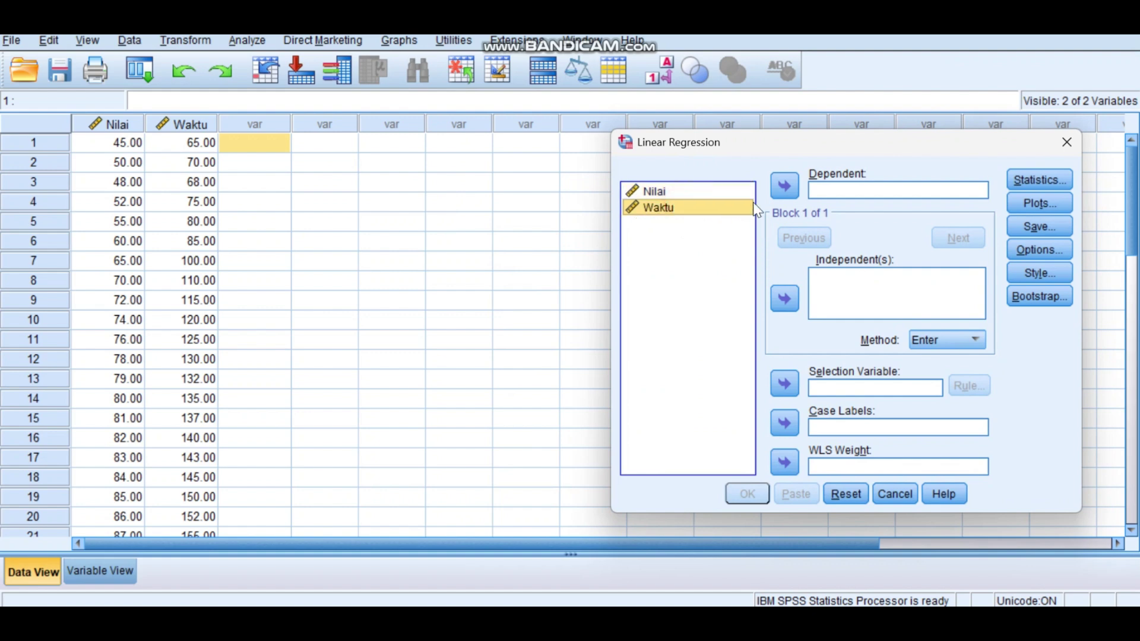
{"action": "left_click", "coordinate": [784, 186]}
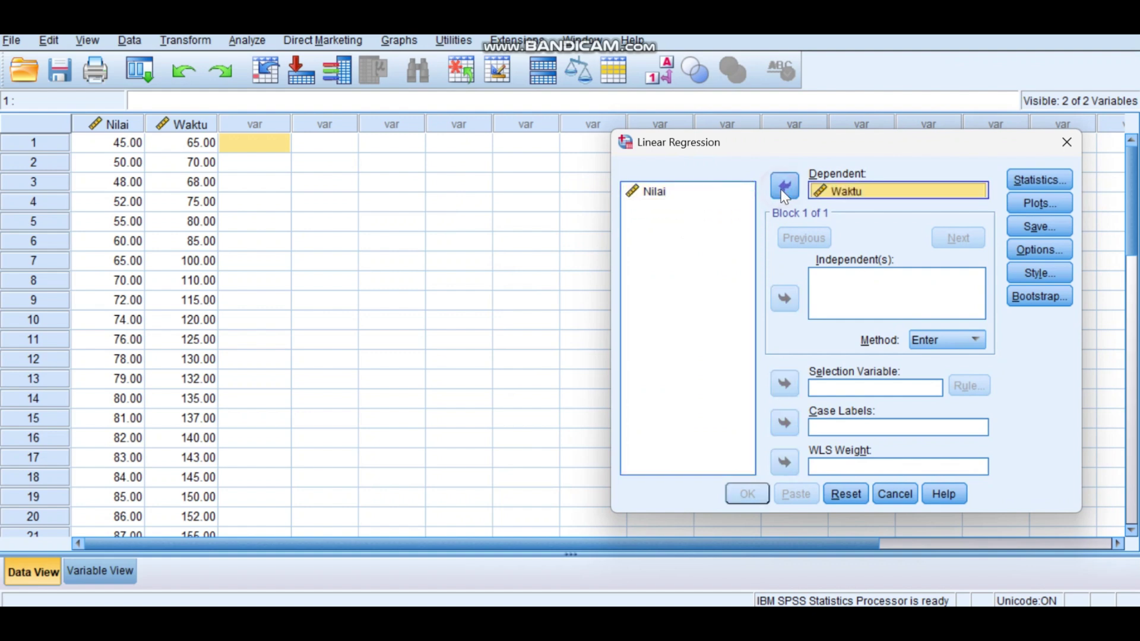
{"action": "left_click", "coordinate": [666, 199]}
{"action": "left_click", "coordinate": [780, 299]}
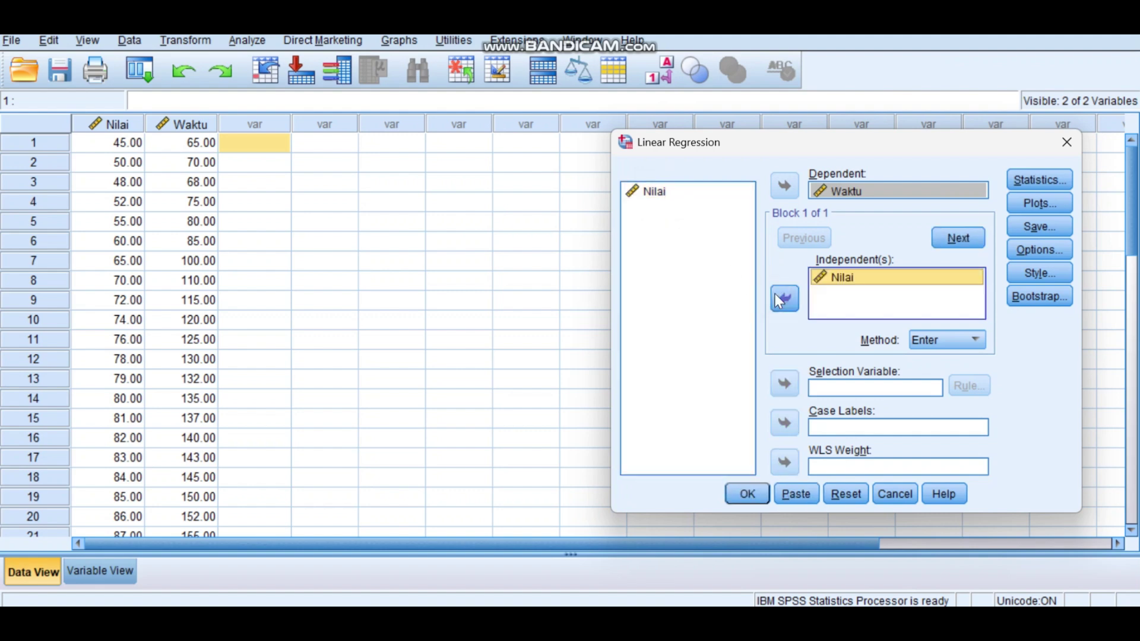
Choose to save the unstandardized residuals as a new variable and run the linear regression.
{"action": "left_click", "coordinate": [1039, 227]}
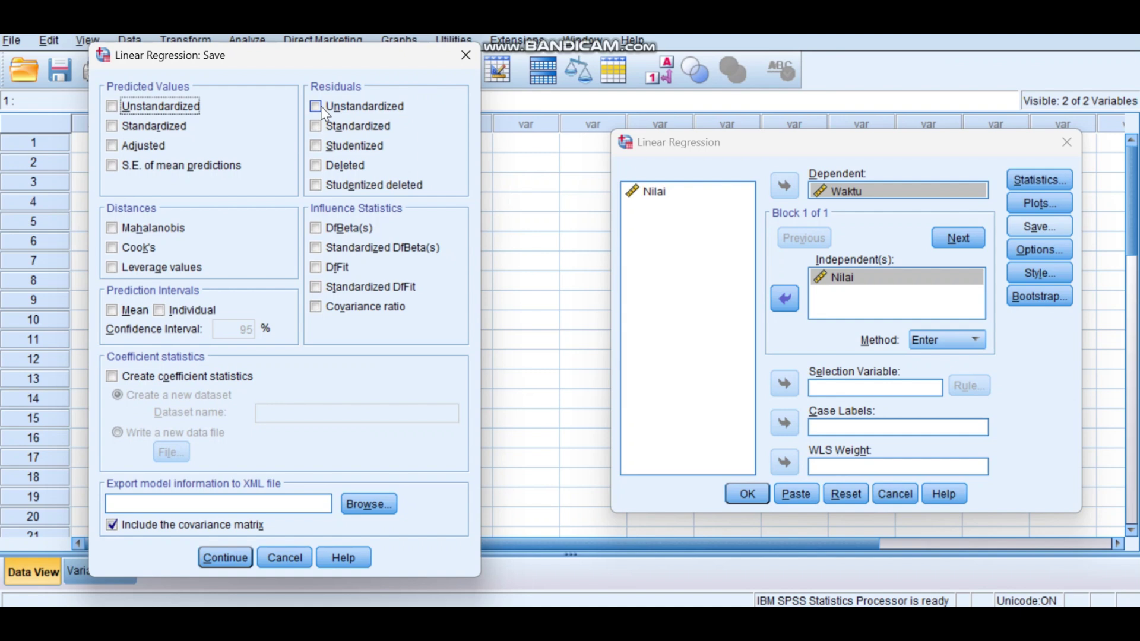
{"action": "left_click", "coordinate": [321, 106]}
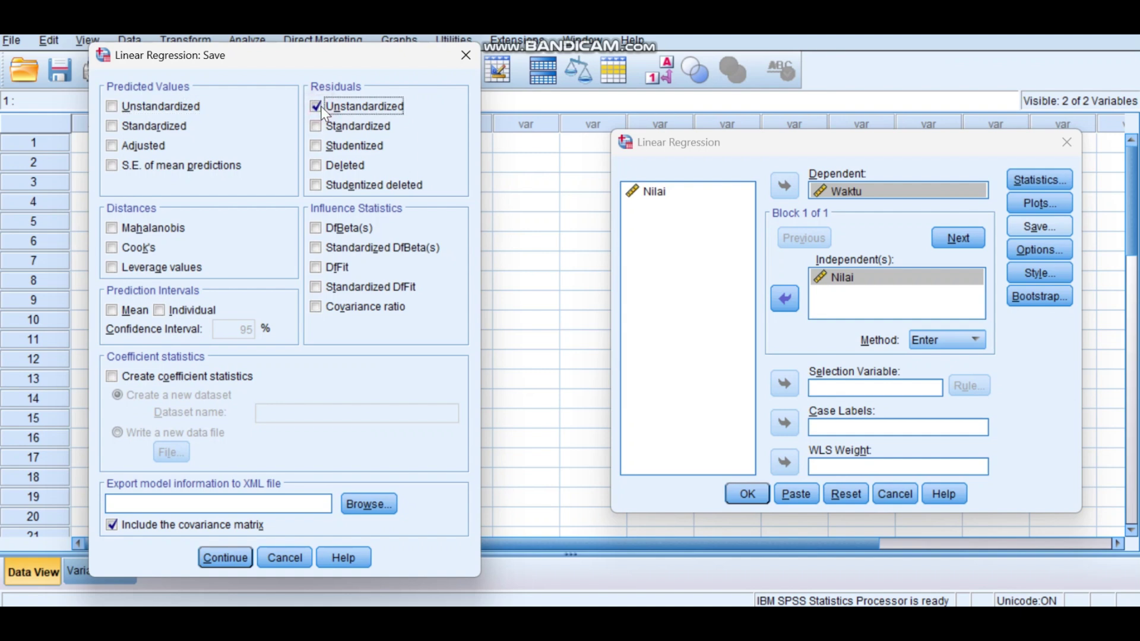
{"action": "left_click", "coordinate": [234, 557]}
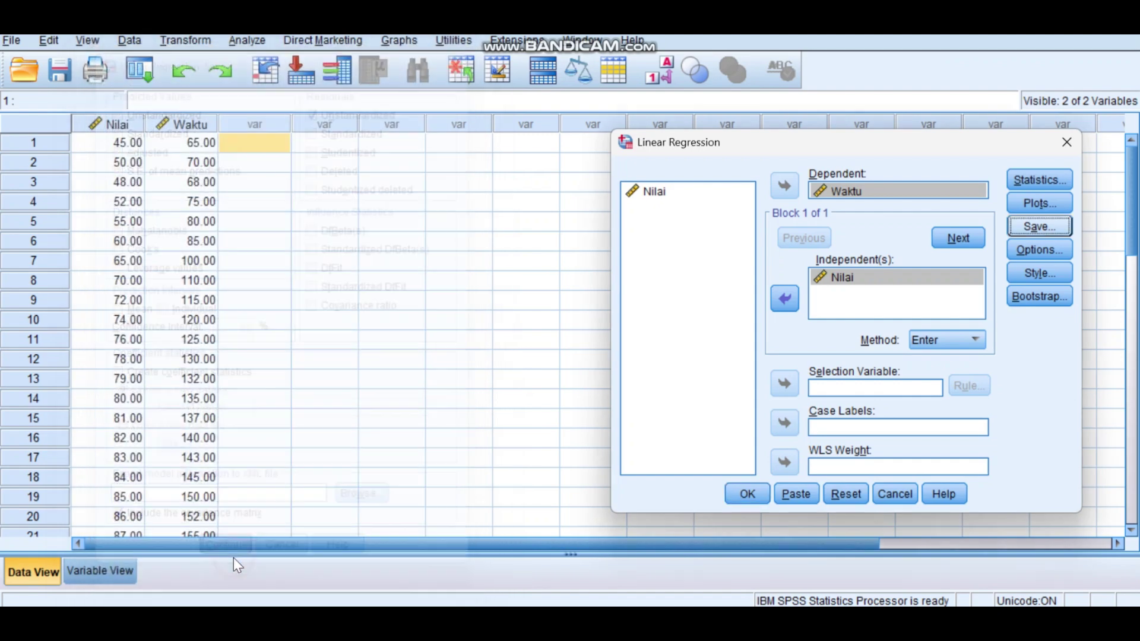
{"action": "left_click", "coordinate": [736, 493]}
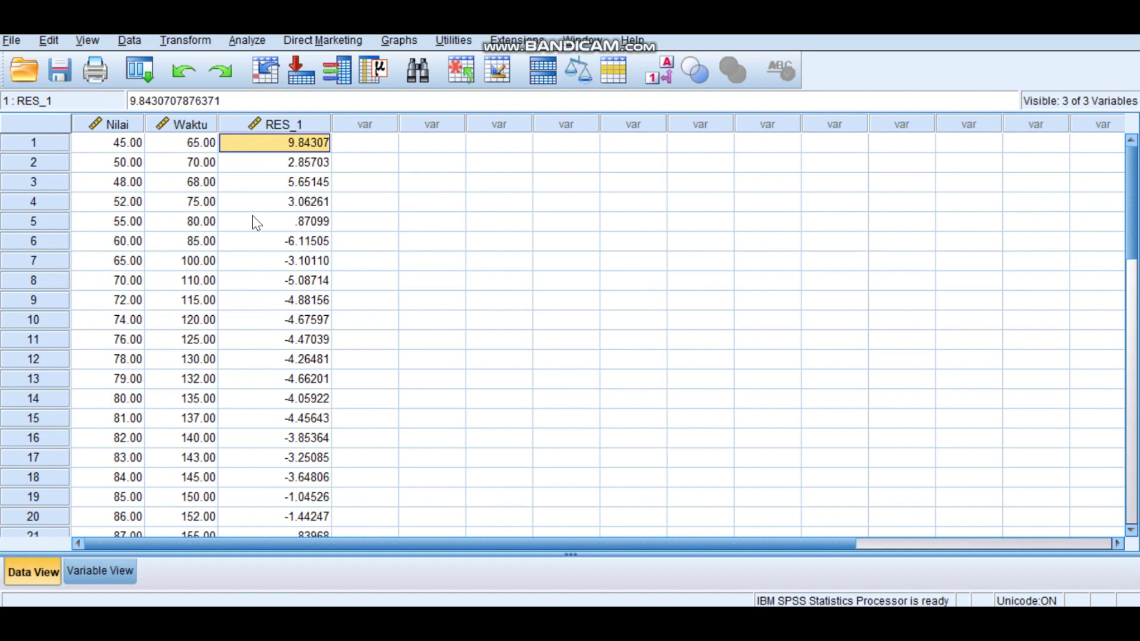
Run a legacy one-sample Kolmogorov-Smirnov test on the unstandardized residual against the Normal distribution.
{"action": "scroll", "coordinate": [291, 385], "scroll_direction": "down", "scroll_amount": 3}
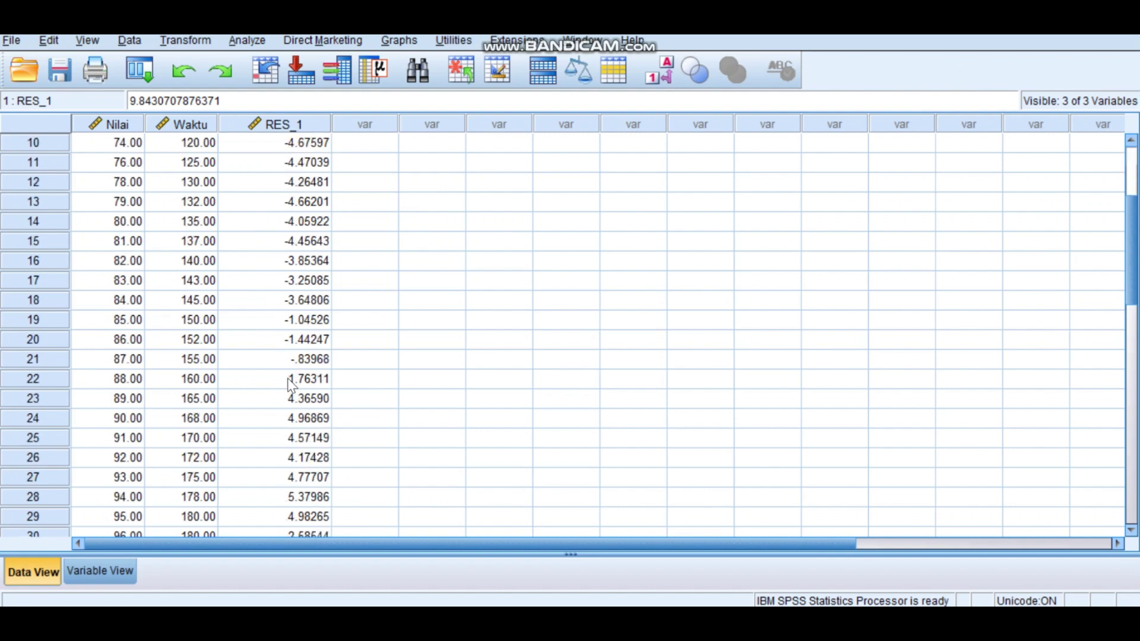
{"action": "left_click", "coordinate": [237, 42]}
{"action": "mouse_move", "coordinate": [326, 356]}
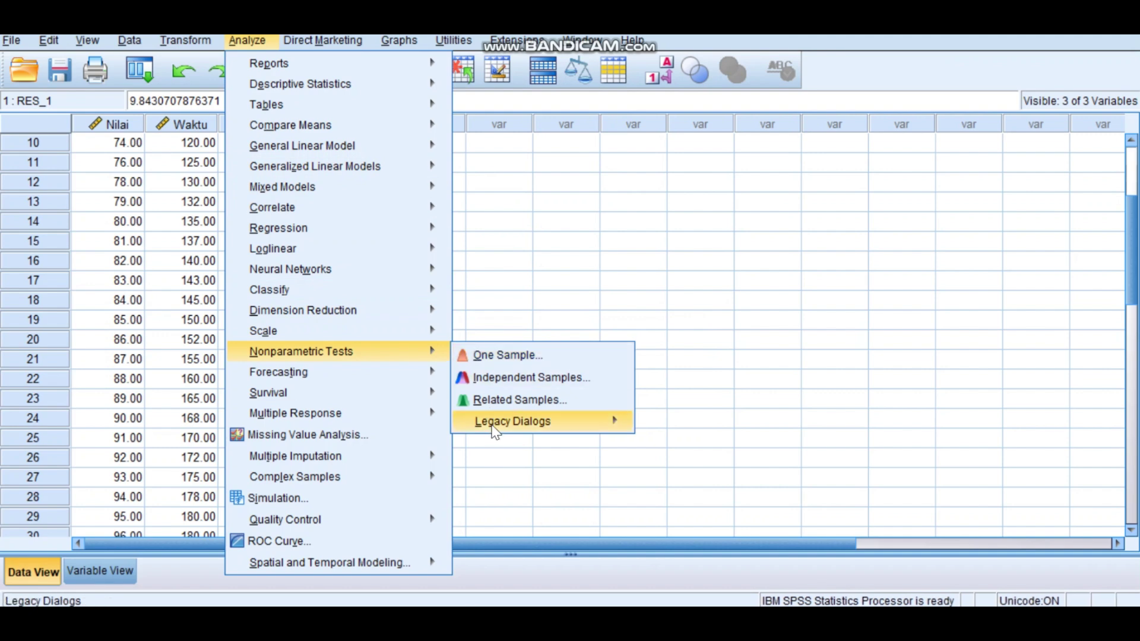
{"action": "mouse_move", "coordinate": [494, 430]}
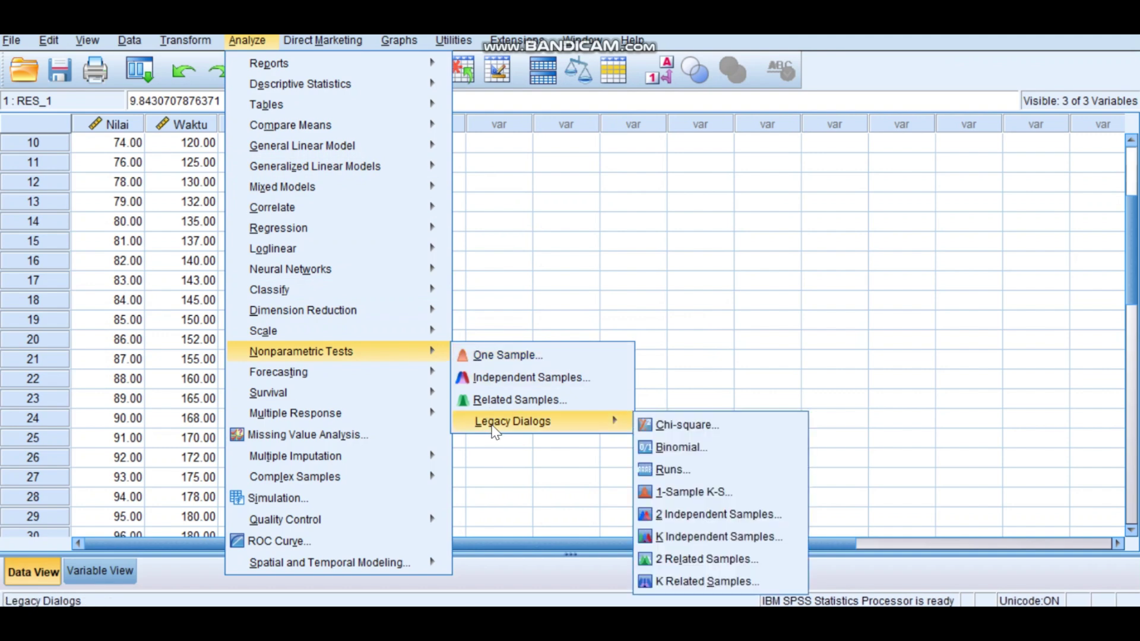
{"action": "left_click", "coordinate": [674, 492]}
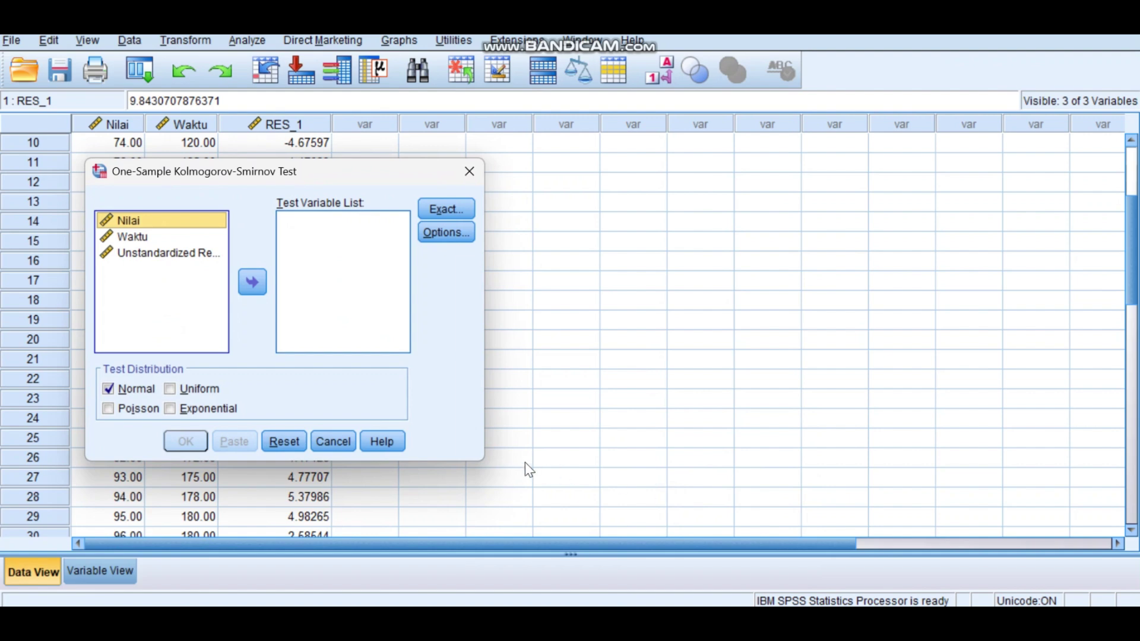
{"action": "left_click", "coordinate": [177, 254]}
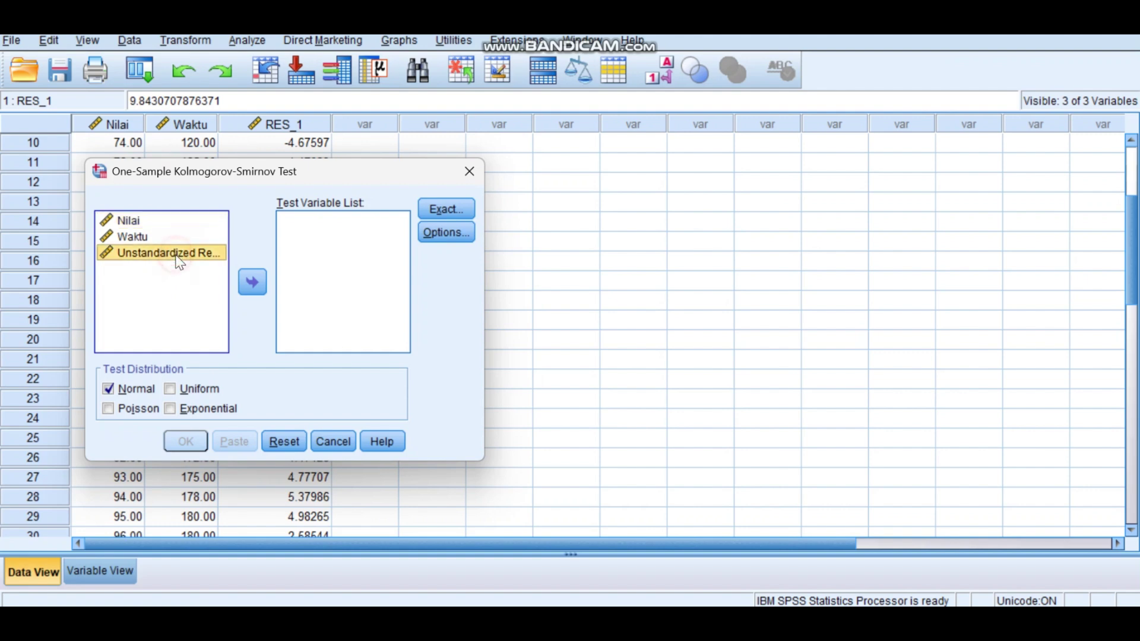
{"action": "left_click", "coordinate": [252, 283]}
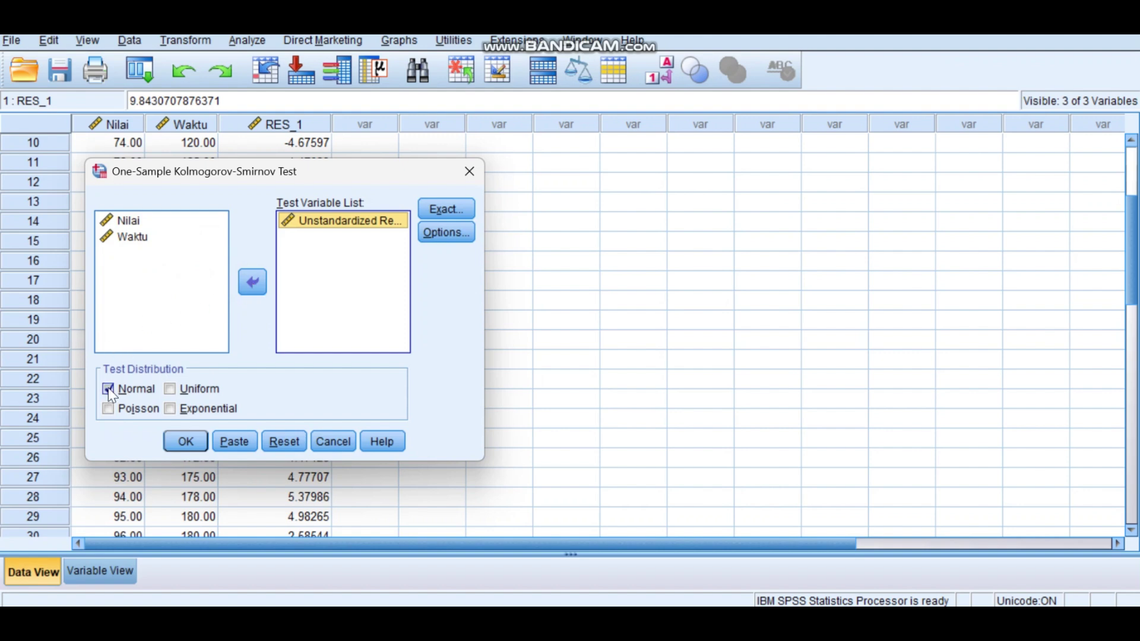
{"action": "left_click", "coordinate": [185, 439]}
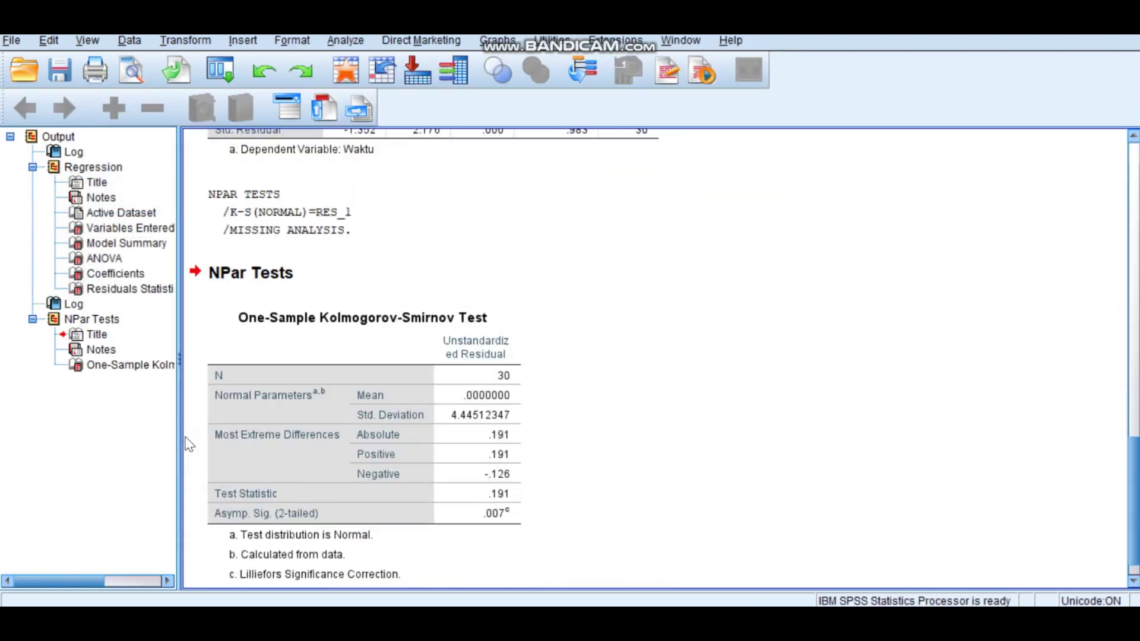
Examine the test statistic and significance in the One-Sample Kolmogorov-Smirnov Test output table.
{"action": "scroll", "coordinate": [344, 453], "scroll_direction": "down", "scroll_amount": 1}
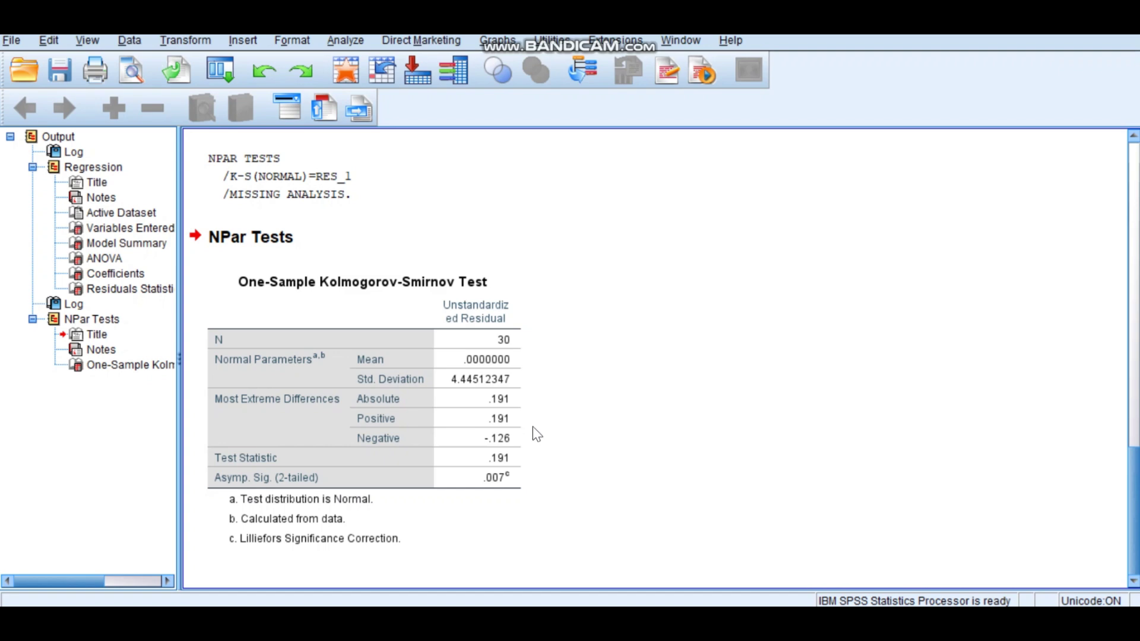
{"action": "left_click", "coordinate": [486, 463]}
{"action": "left_click", "coordinate": [538, 479]}
{"action": "left_click", "coordinate": [374, 415]}
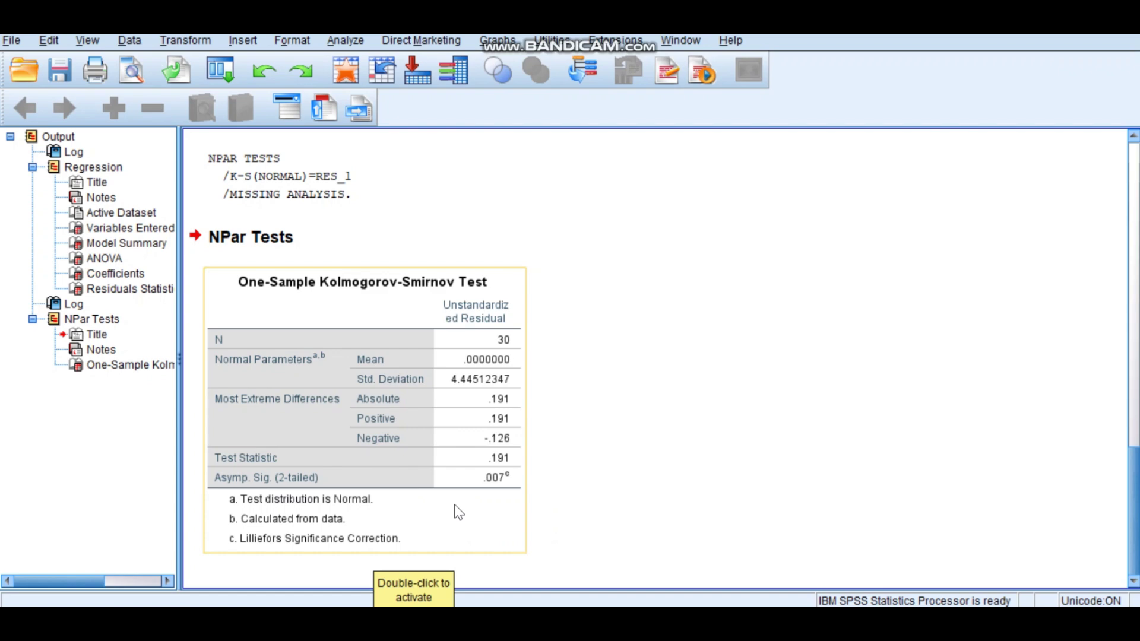
Return to the Pert.3_Input_Uji Normalitas dataset and open Compute Variable with LNX as the target variable.
{"action": "mouse_move", "coordinate": [733, 619]}
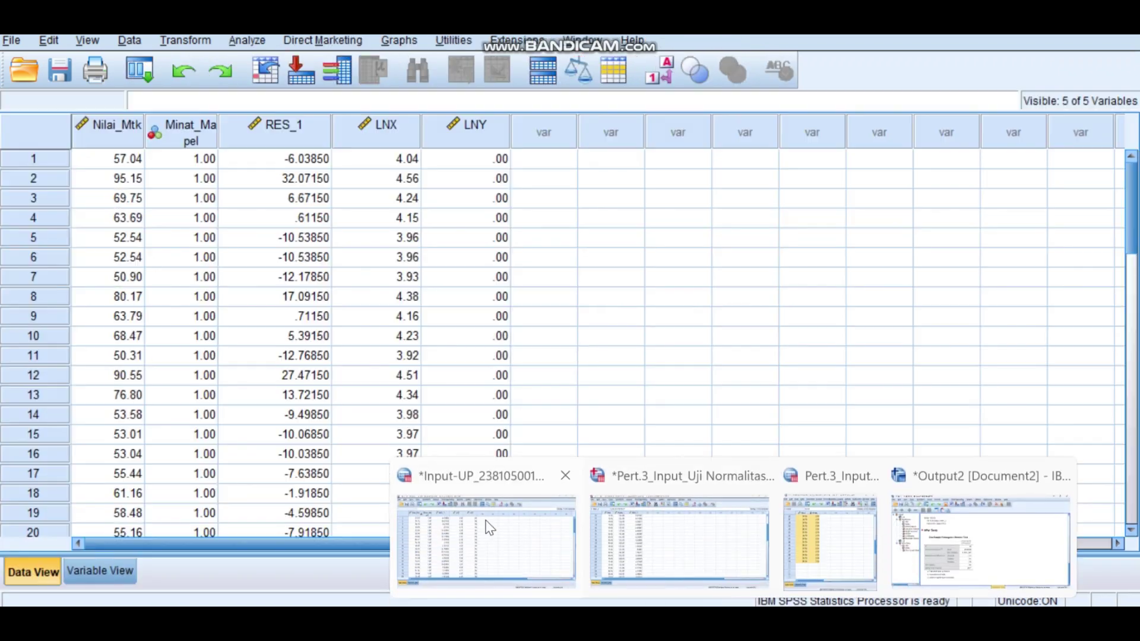
{"action": "left_click", "coordinate": [665, 534]}
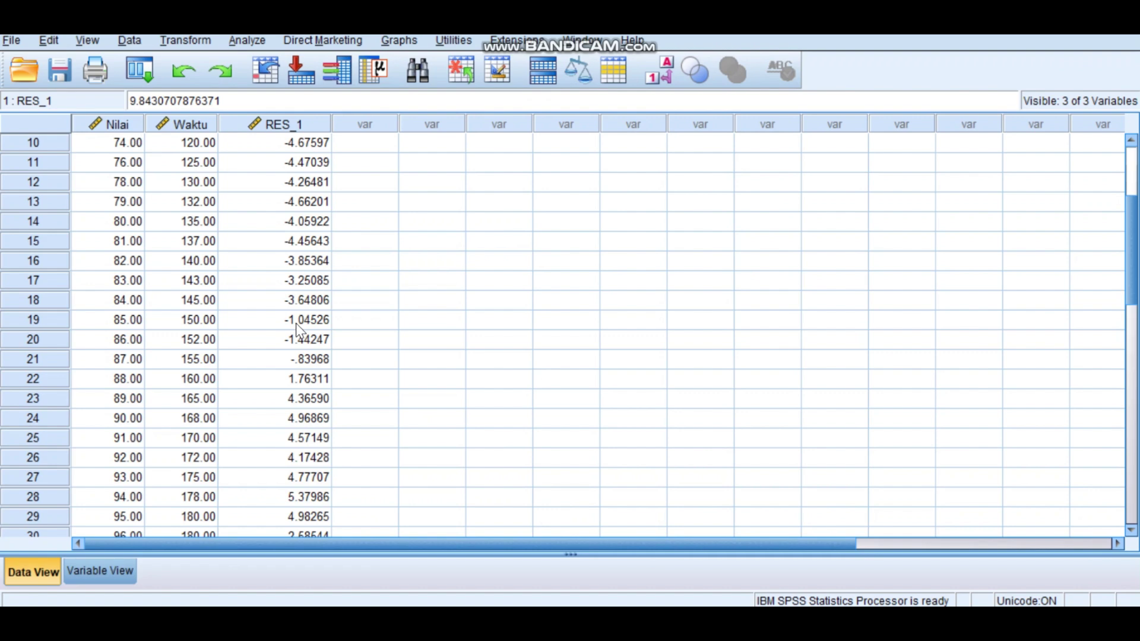
{"action": "left_click", "coordinate": [178, 44]}
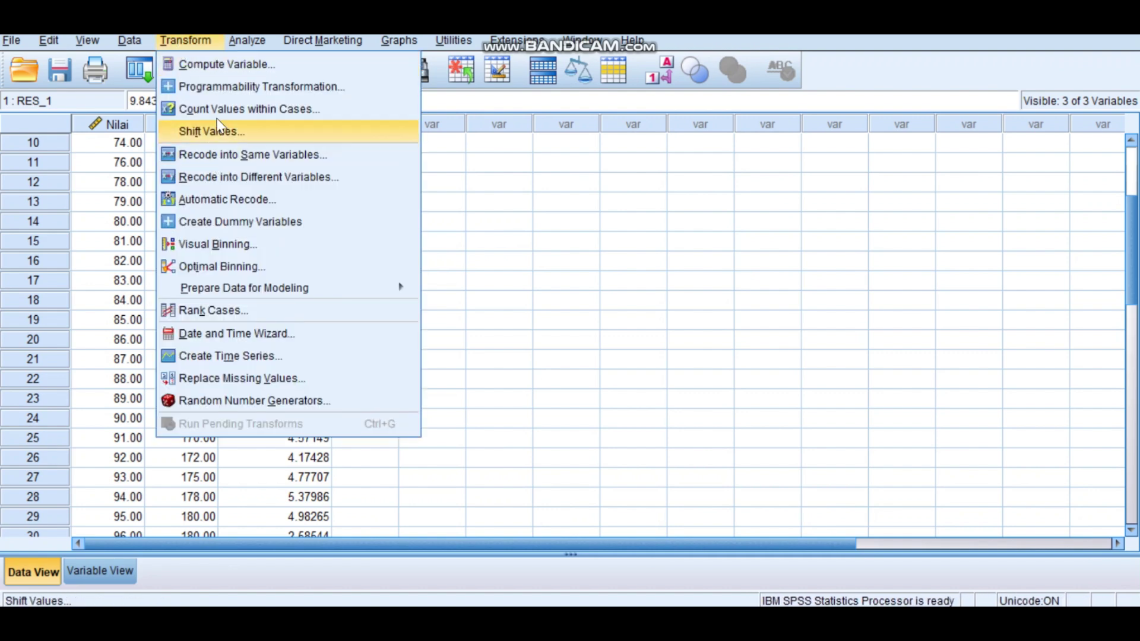
{"action": "left_click", "coordinate": [226, 64]}
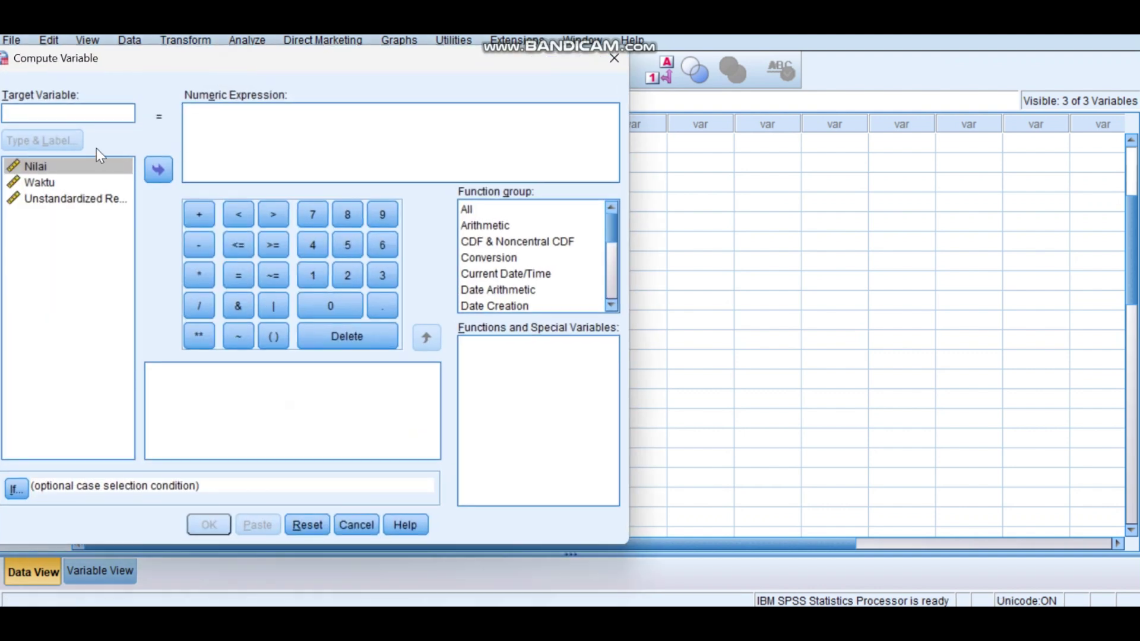
{"action": "type", "text": "LNX"}
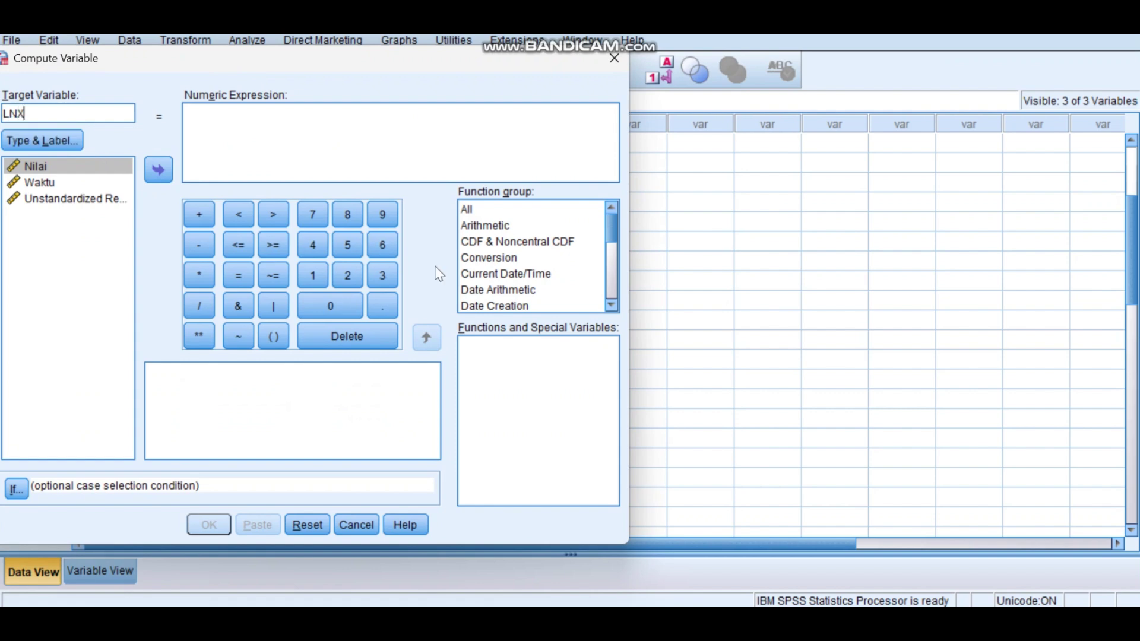
Build the numeric expression LN(Nilai) with the Ln function and compute the new variable.
{"action": "left_click", "coordinate": [516, 211]}
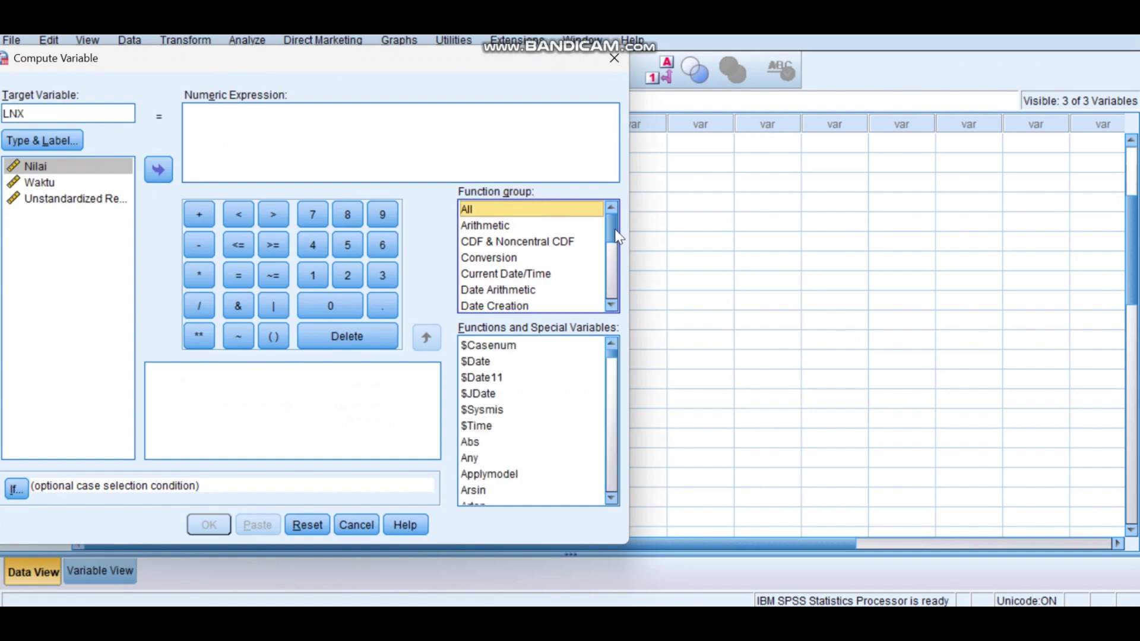
{"action": "left_click_drag", "start_coordinate": [617, 236], "coordinate": [614, 291]}
{"action": "scroll", "coordinate": [509, 420], "scroll_direction": "down", "scroll_amount": 20}
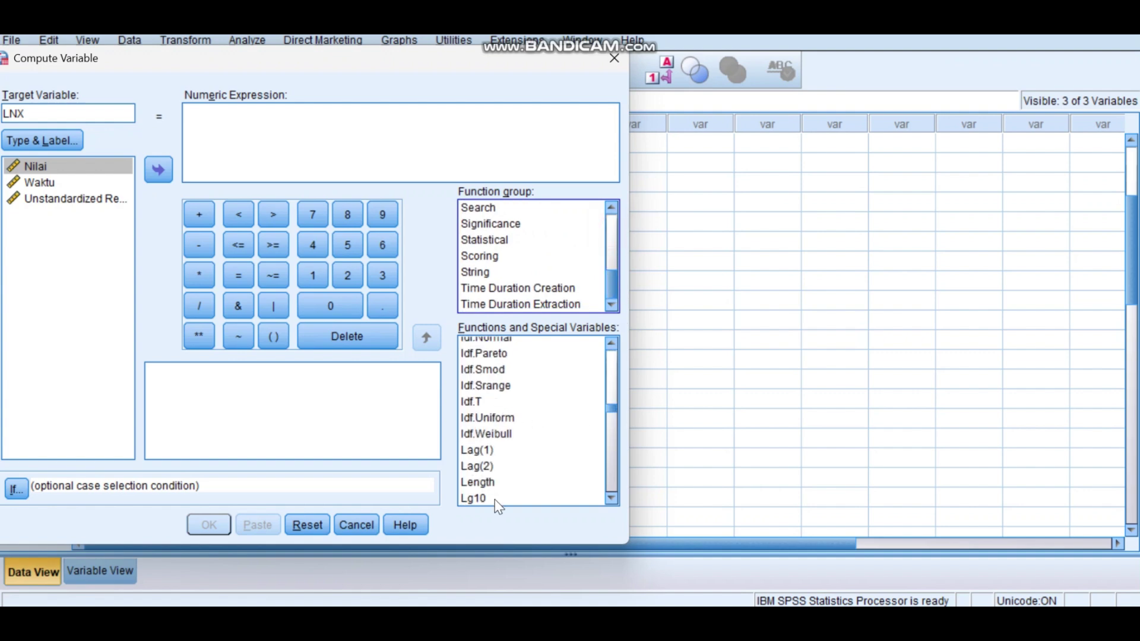
{"action": "scroll", "coordinate": [498, 494], "scroll_direction": "down", "scroll_amount": 1}
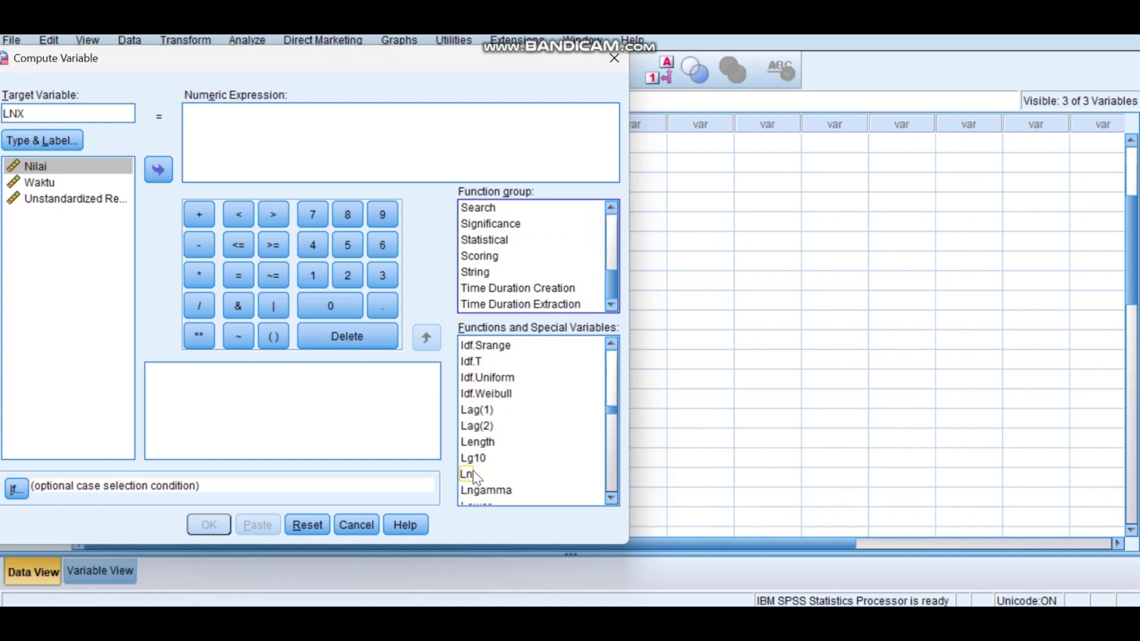
{"action": "left_click", "coordinate": [473, 473]}
{"action": "left_click", "coordinate": [425, 339]}
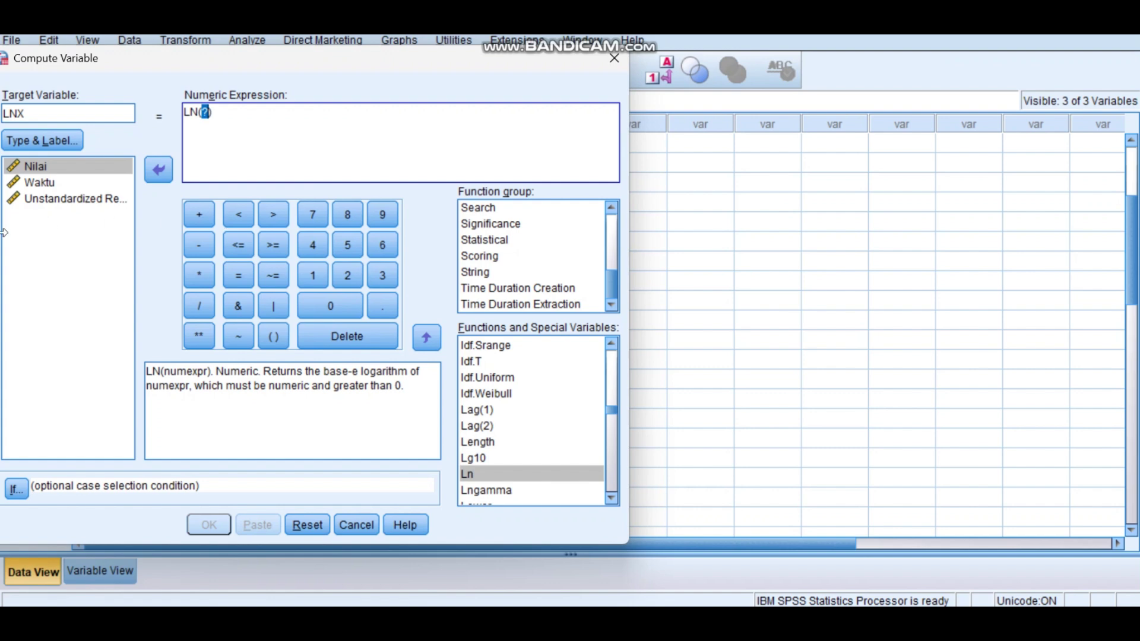
{"action": "left_click", "coordinate": [97, 167]}
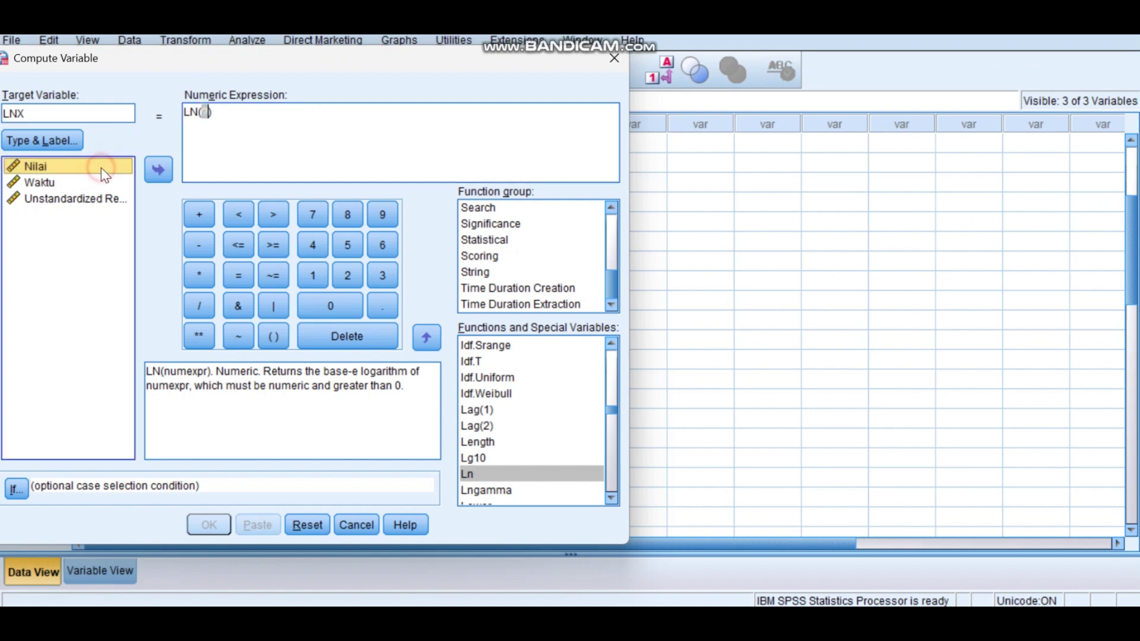
{"action": "left_click", "coordinate": [146, 174]}
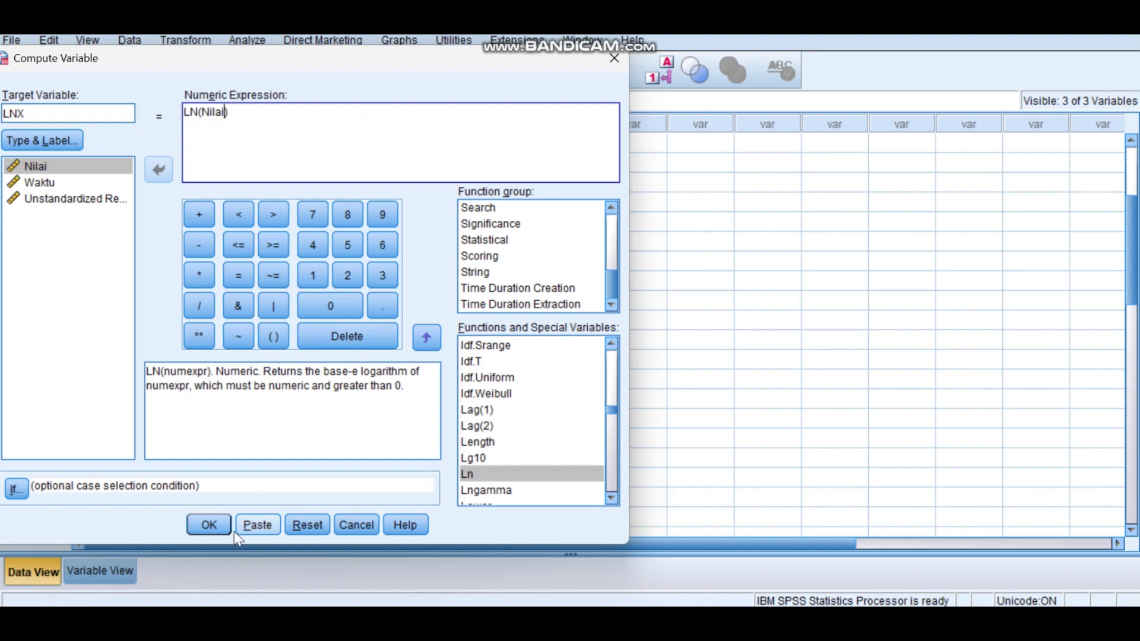
{"action": "left_click", "coordinate": [209, 524]}
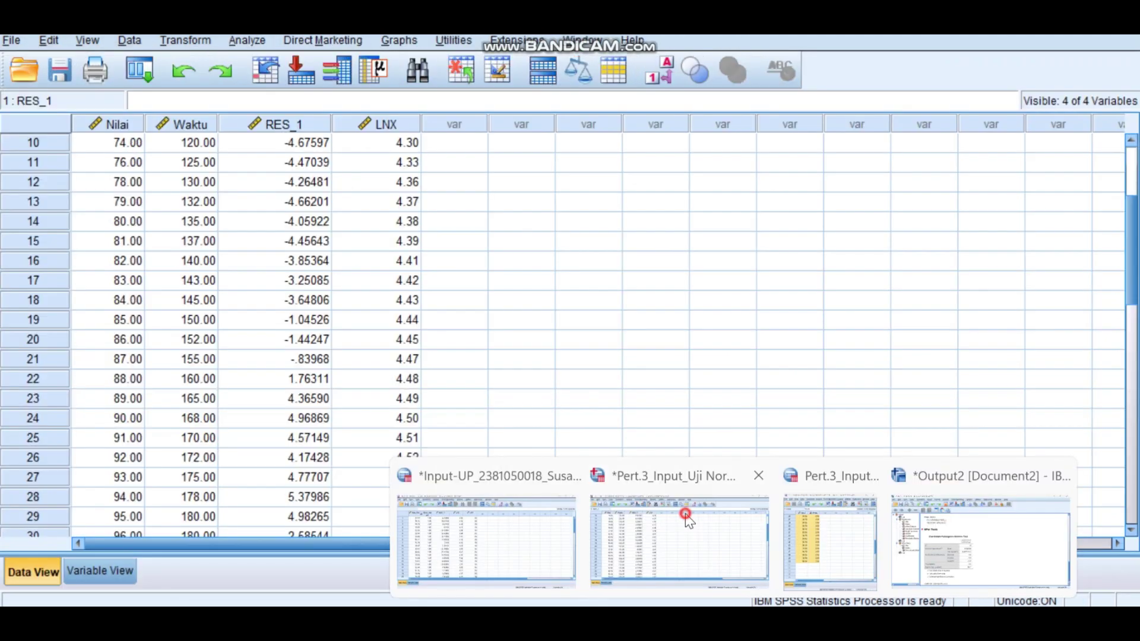
Return to the Pert.3_Input_Uji Normalitas dataset and open Compute Variable with LNY as the target variable.
{"action": "left_click", "coordinate": [685, 514]}
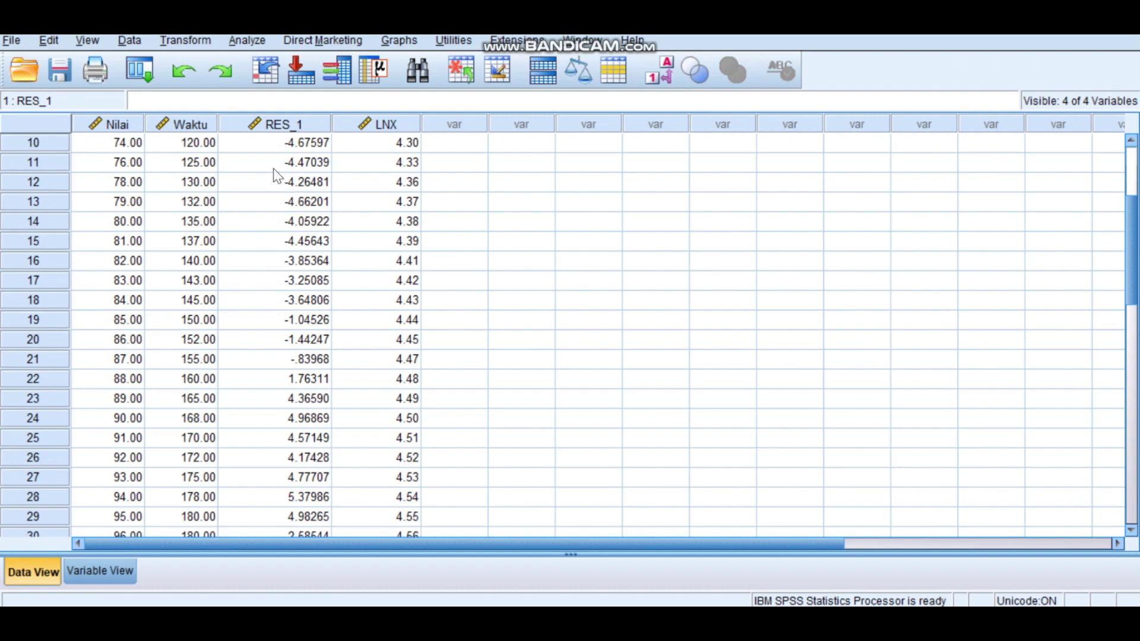
{"action": "left_click", "coordinate": [199, 44]}
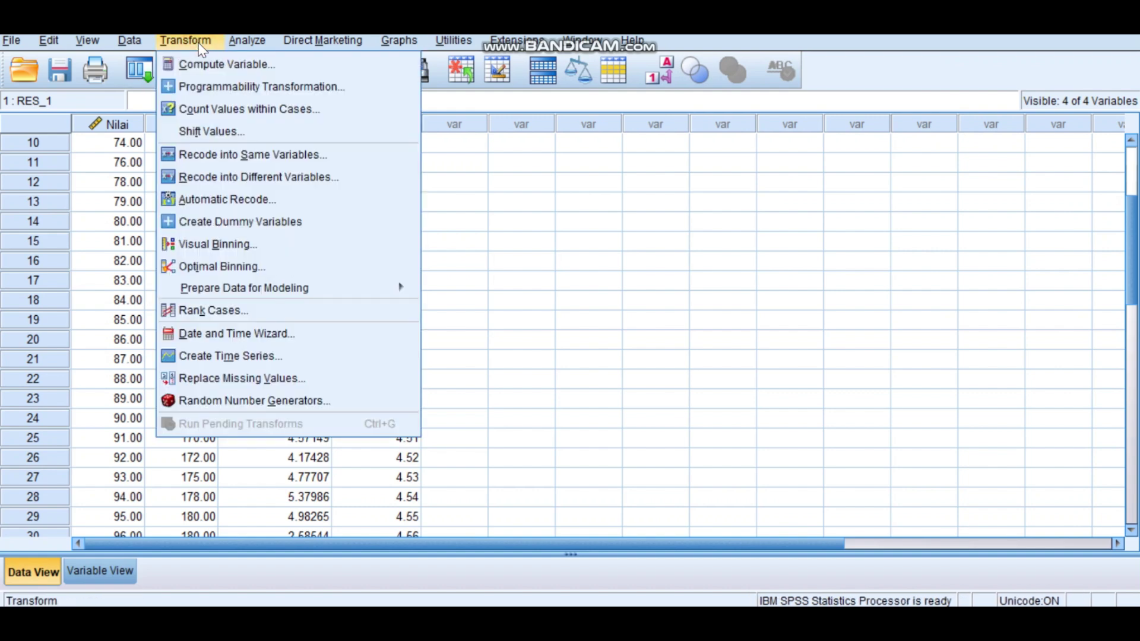
{"action": "left_click", "coordinate": [208, 62]}
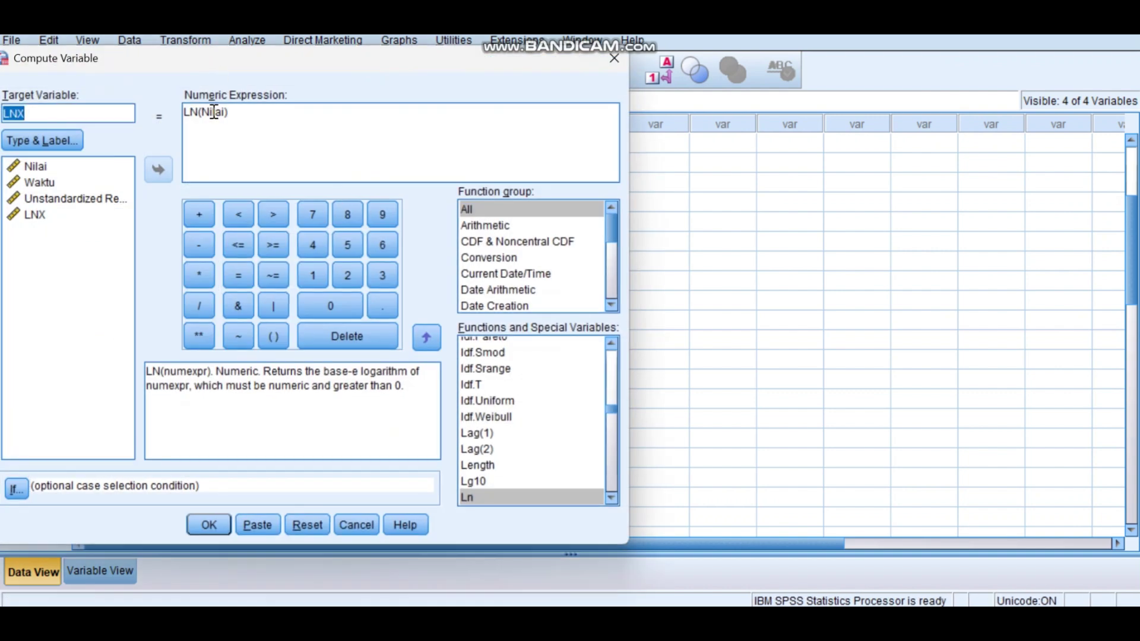
{"action": "left_click", "coordinate": [80, 114]}
{"action": "key", "text": "BackSpace"}
{"action": "type", "text": "Y"}
Replace Nilai with Waktu in the expression to make LN(Waktu) and compute the new variable.
{"action": "left_click", "coordinate": [221, 110]}
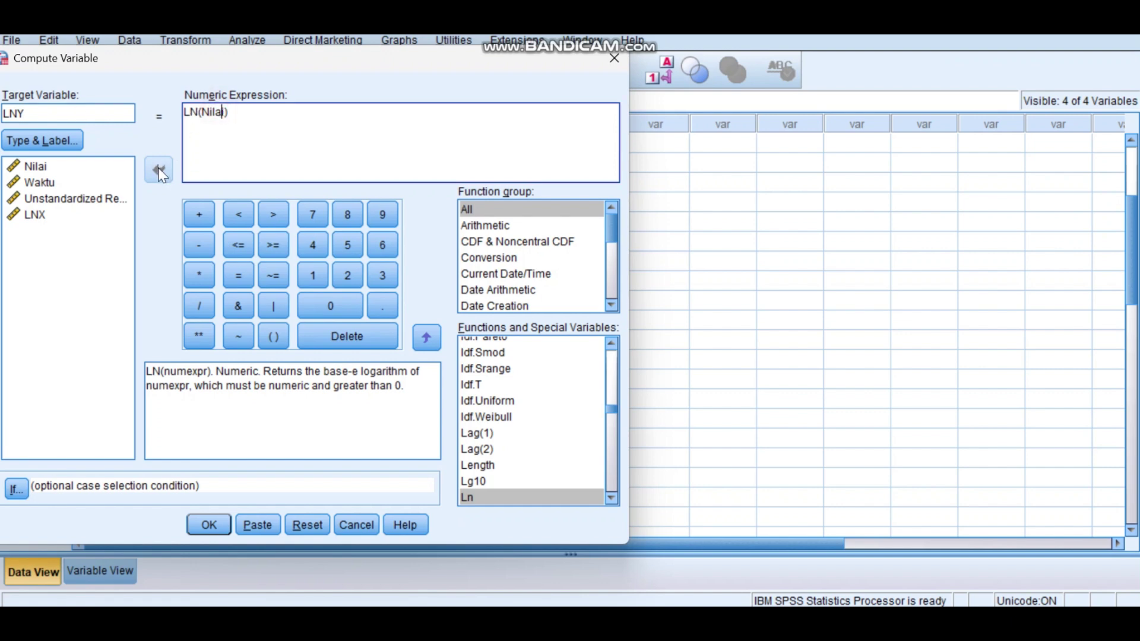
{"action": "left_click", "coordinate": [226, 113]}
{"action": "key", "text": "BackSpace"}
{"action": "key", "text": "BackSpace"}
{"action": "key", "text": "BackSpace"}
{"action": "key", "text": "BackSpace"}
{"action": "key", "text": "BackSpace"}
{"action": "left_click", "coordinate": [60, 188]}
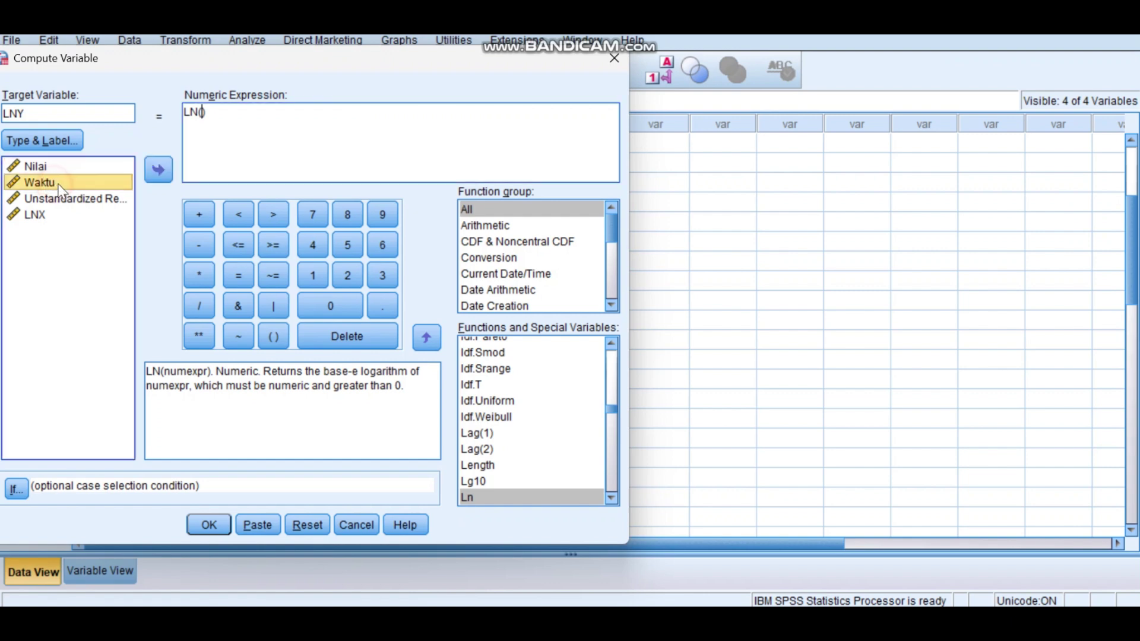
{"action": "left_click", "coordinate": [159, 169]}
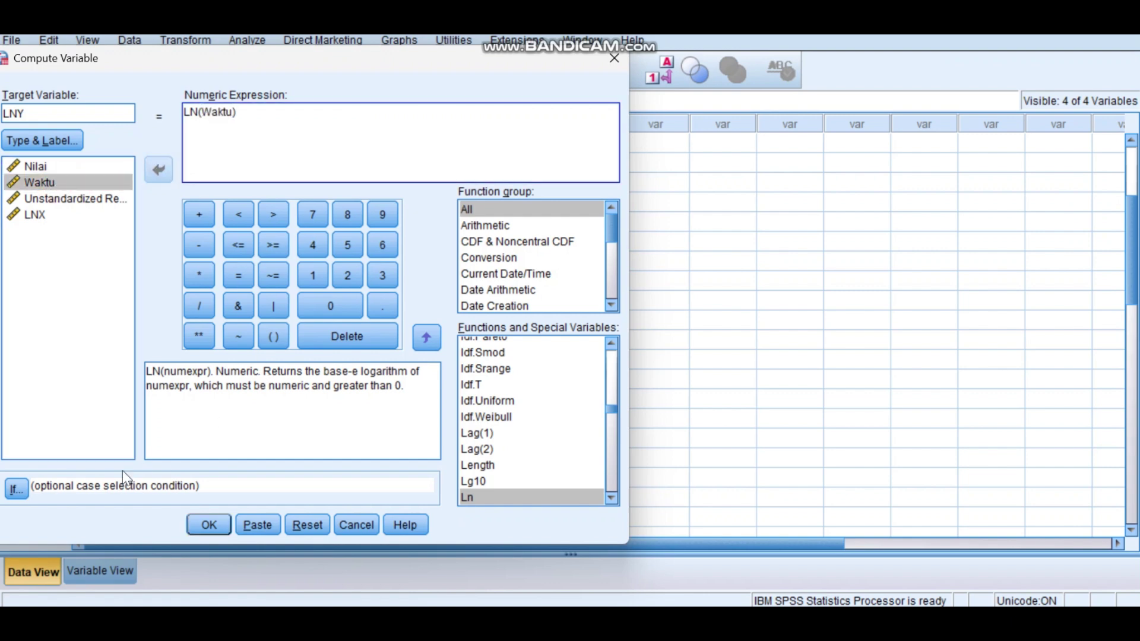
{"action": "left_click", "coordinate": [204, 523]}
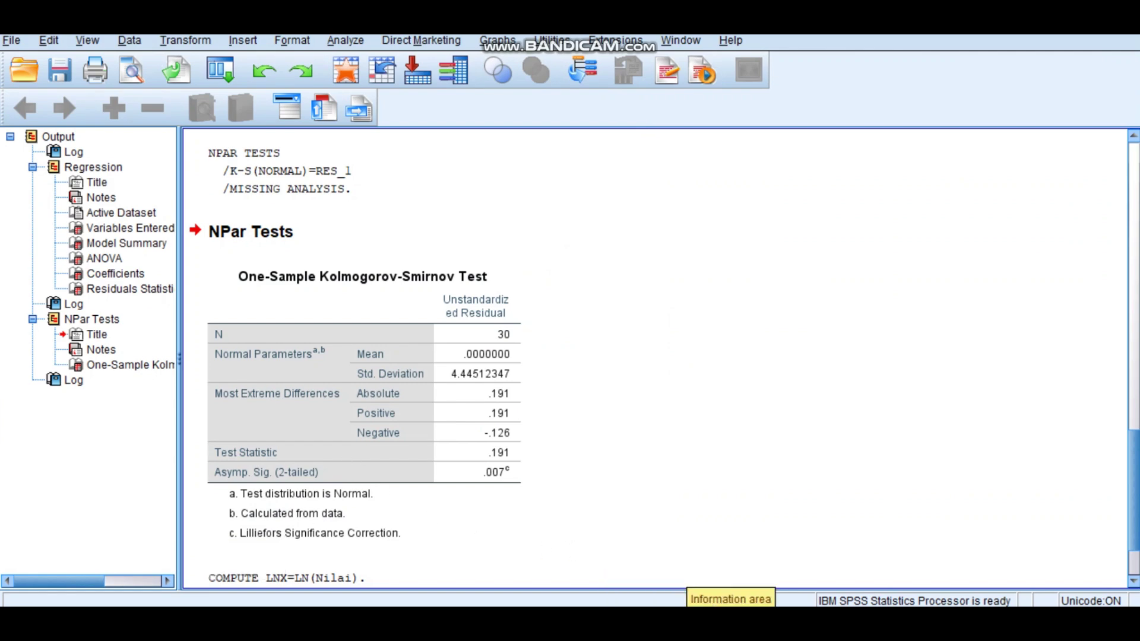
Open Linear Regression for the Pert.3_Input_Uji Normalitas dataset and remove Waktu as dependent and Nilai as independent variable.
{"action": "left_click", "coordinate": [682, 525]}
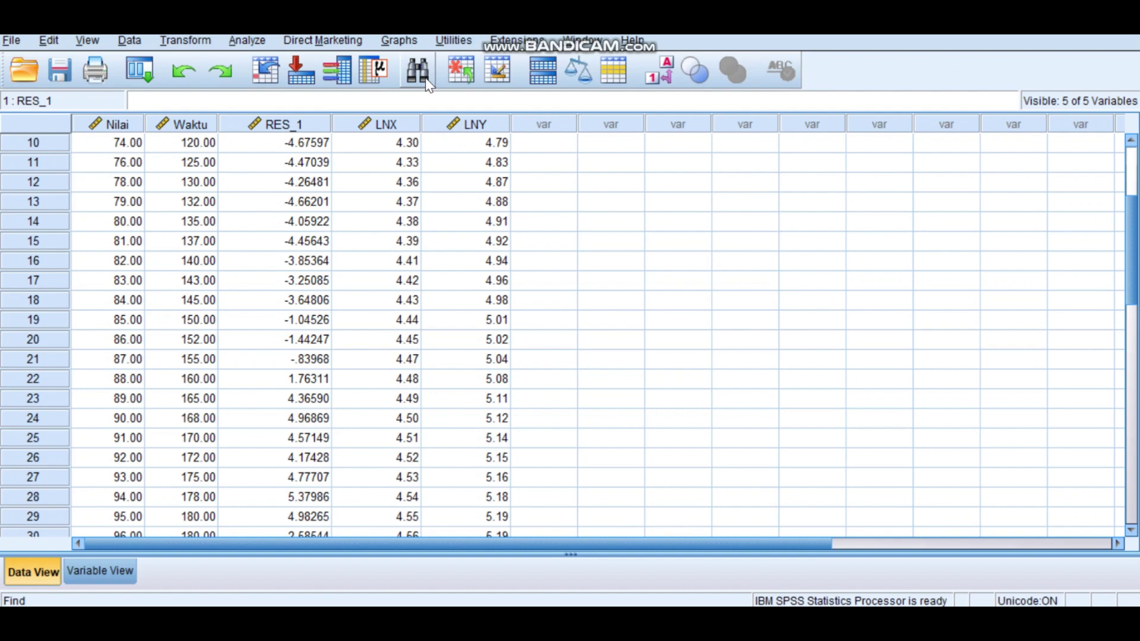
{"action": "left_click", "coordinate": [241, 41]}
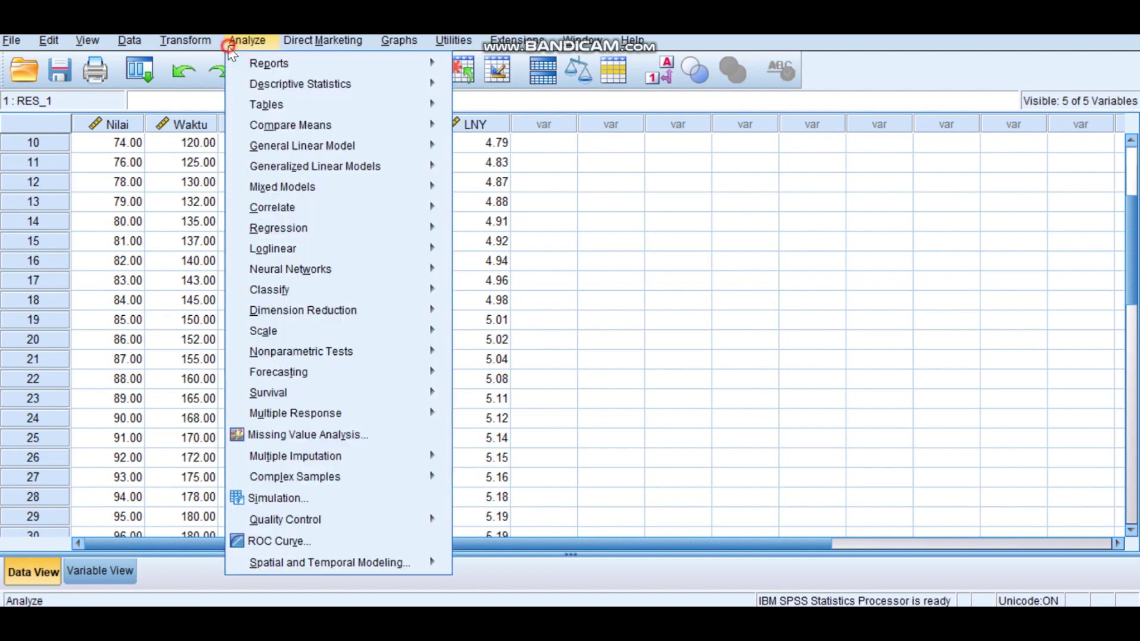
{"action": "mouse_move", "coordinate": [330, 352]}
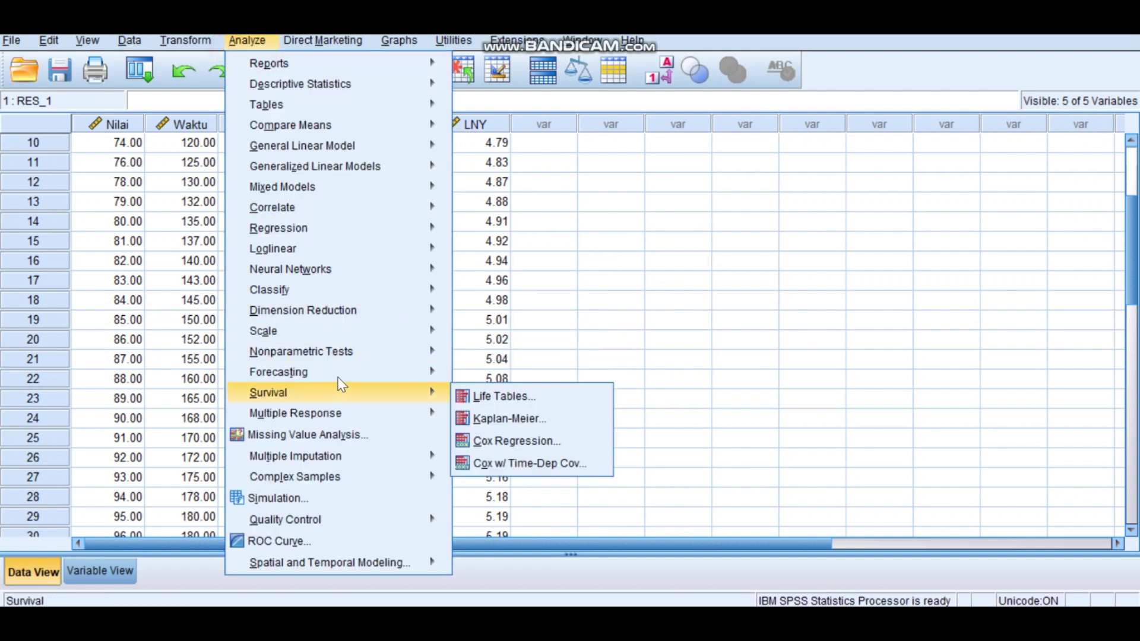
{"action": "mouse_move", "coordinate": [341, 237]}
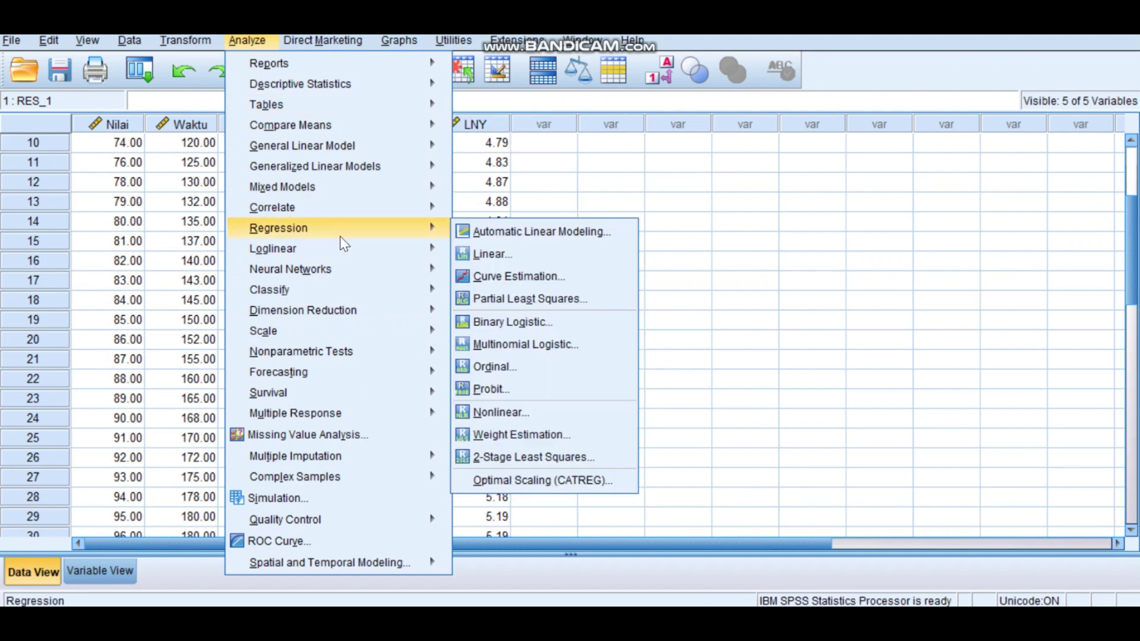
{"action": "left_click", "coordinate": [499, 254]}
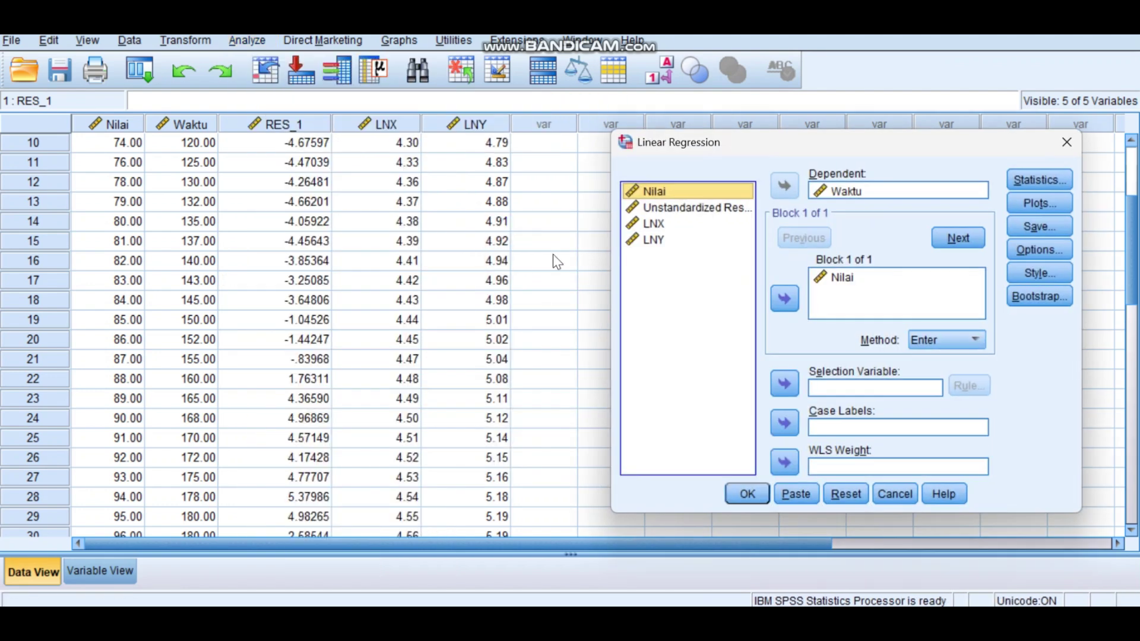
{"action": "left_click", "coordinate": [652, 224]}
{"action": "left_click", "coordinate": [653, 241]}
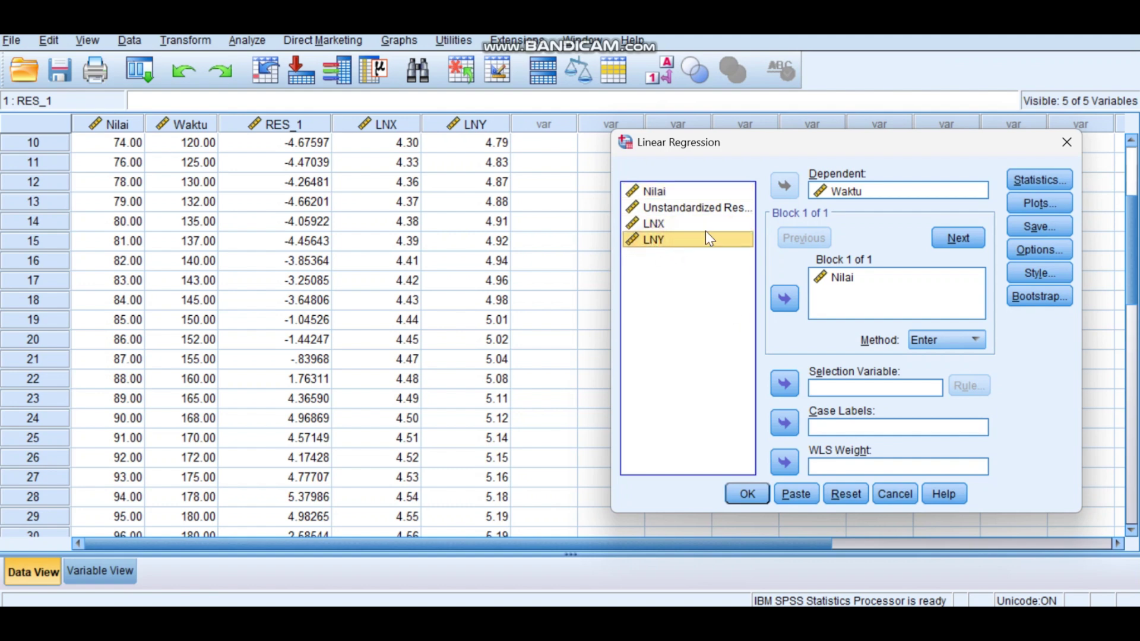
{"action": "left_click", "coordinate": [845, 191]}
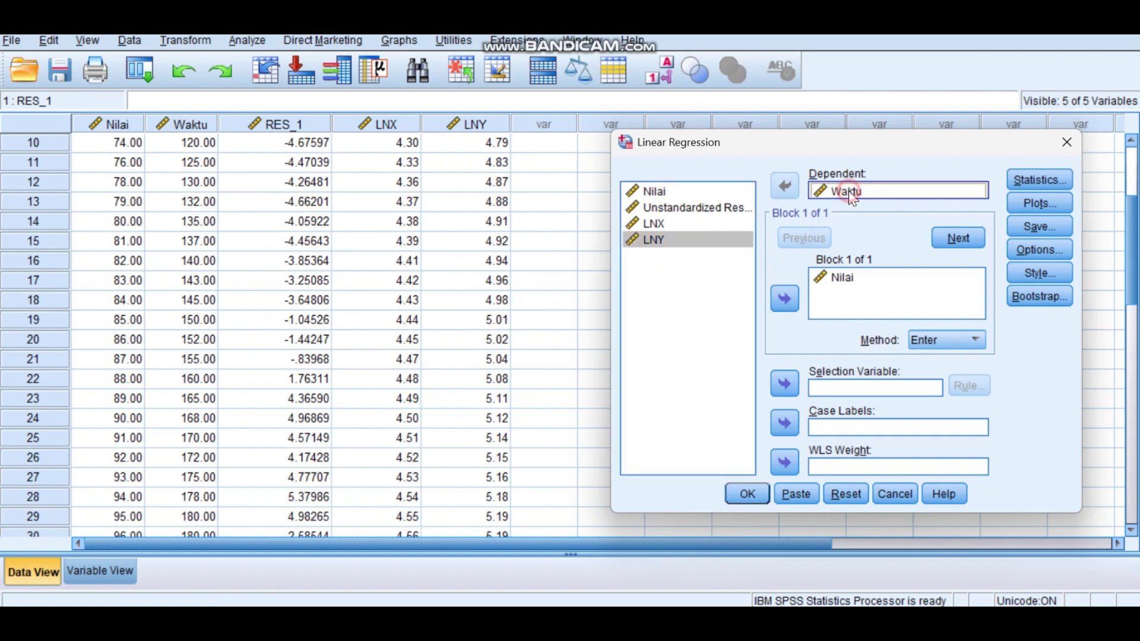
{"action": "left_click", "coordinate": [784, 186]}
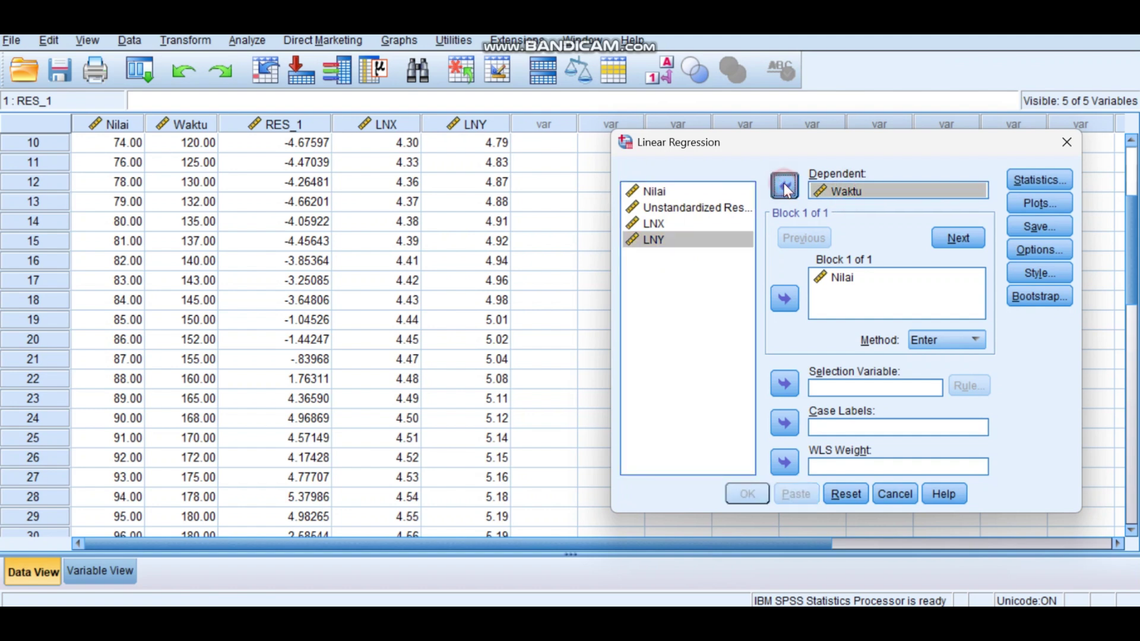
{"action": "left_click", "coordinate": [849, 280]}
{"action": "left_click", "coordinate": [781, 297]}
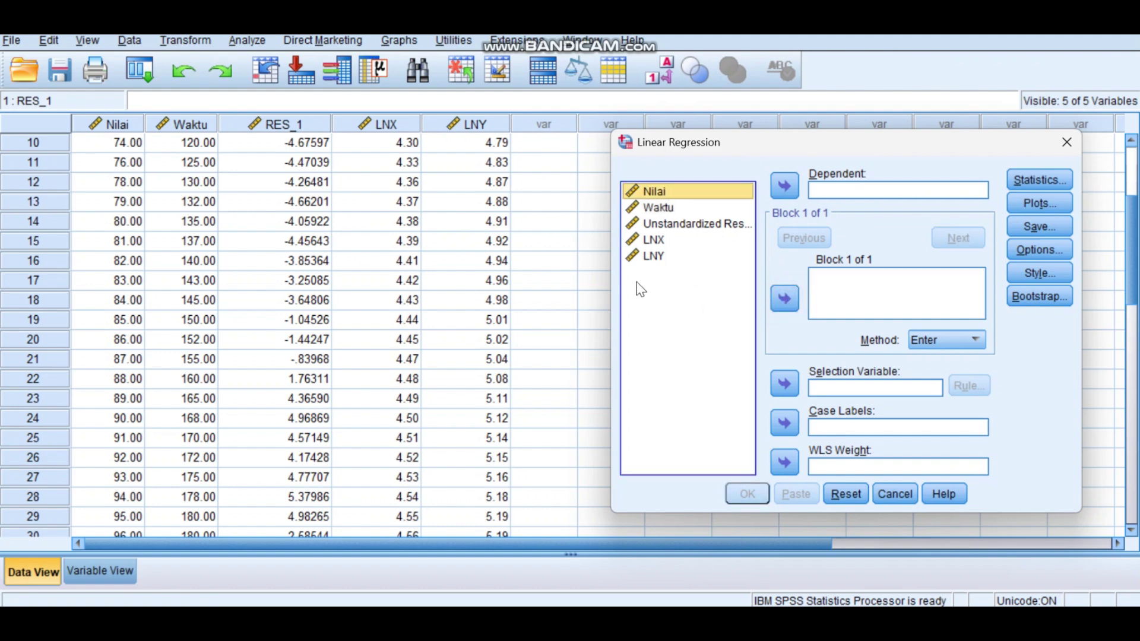
Run the linear regression with LNY as dependent and LNX as independent variable, saving the unstandardized residuals.
{"action": "left_click", "coordinate": [655, 261]}
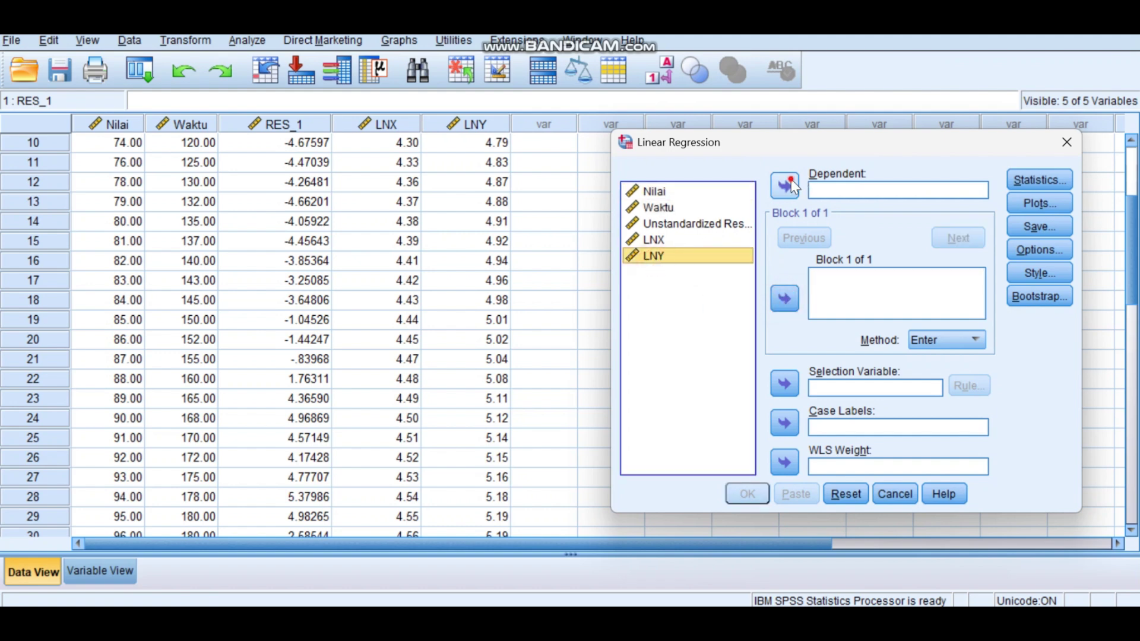
{"action": "left_click", "coordinate": [785, 186]}
{"action": "left_click", "coordinate": [651, 240]}
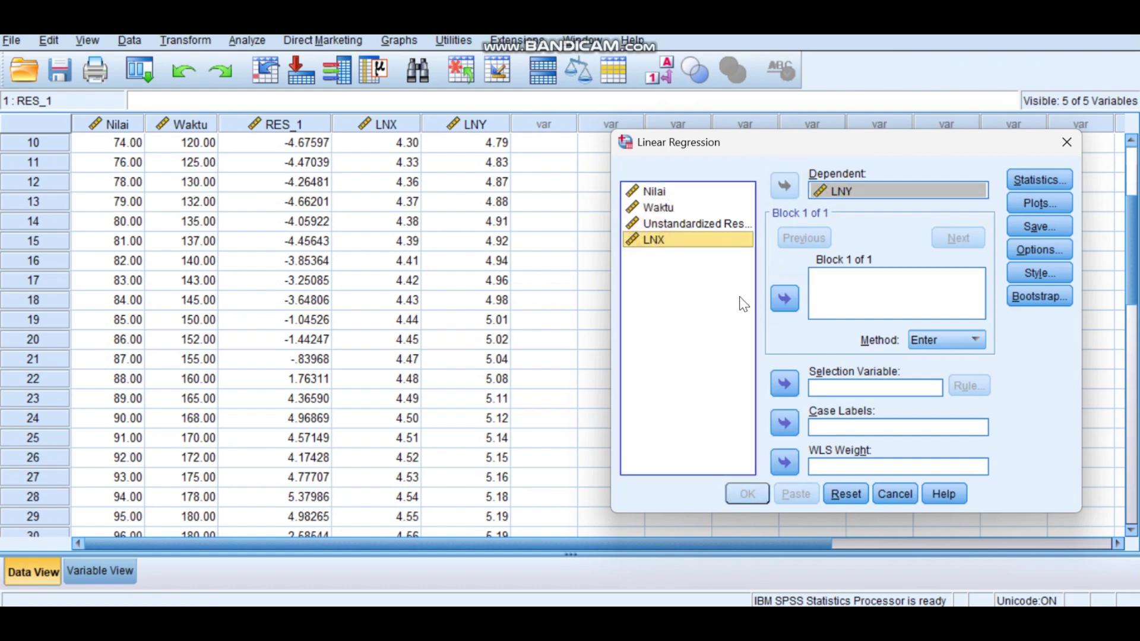
{"action": "left_click", "coordinate": [784, 300]}
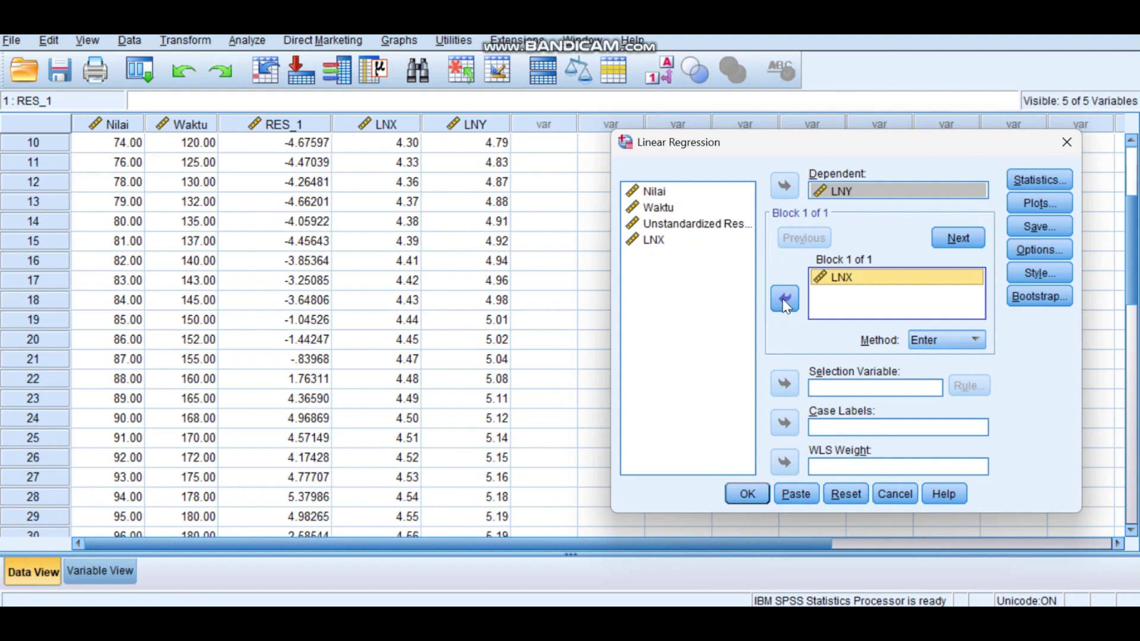
{"action": "left_click", "coordinate": [1036, 226]}
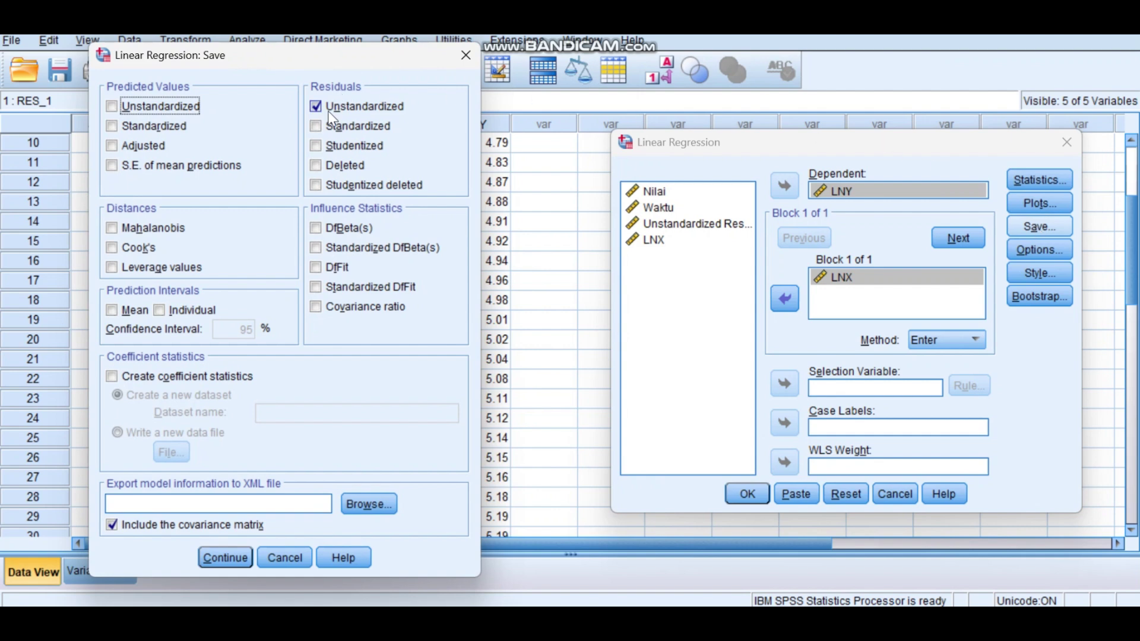
{"action": "left_click", "coordinate": [213, 561]}
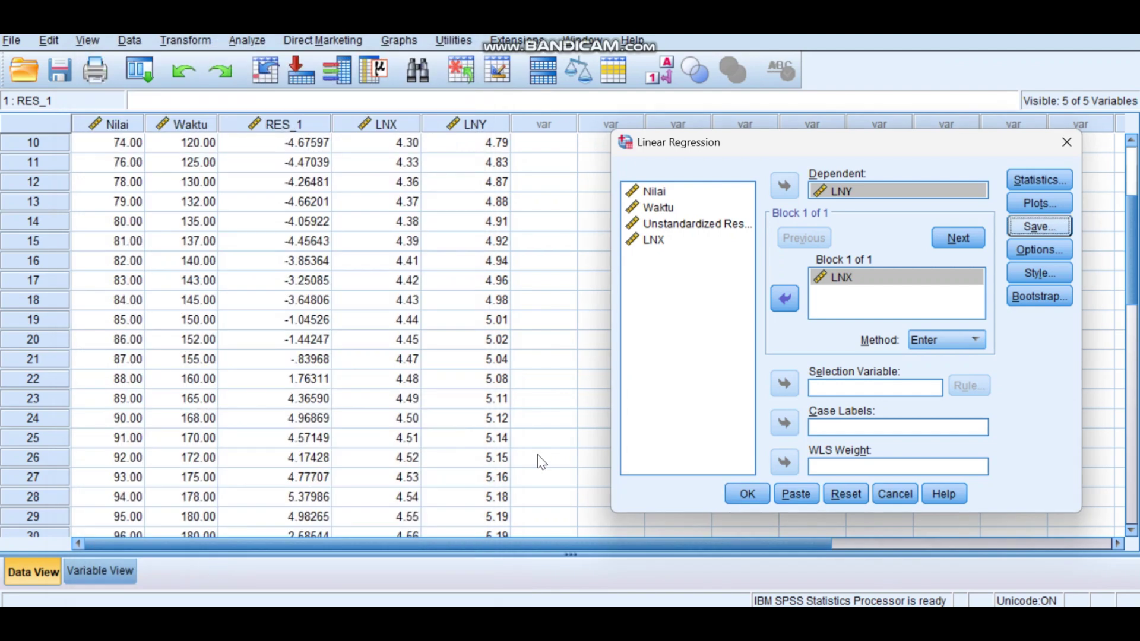
{"action": "left_click", "coordinate": [745, 495]}
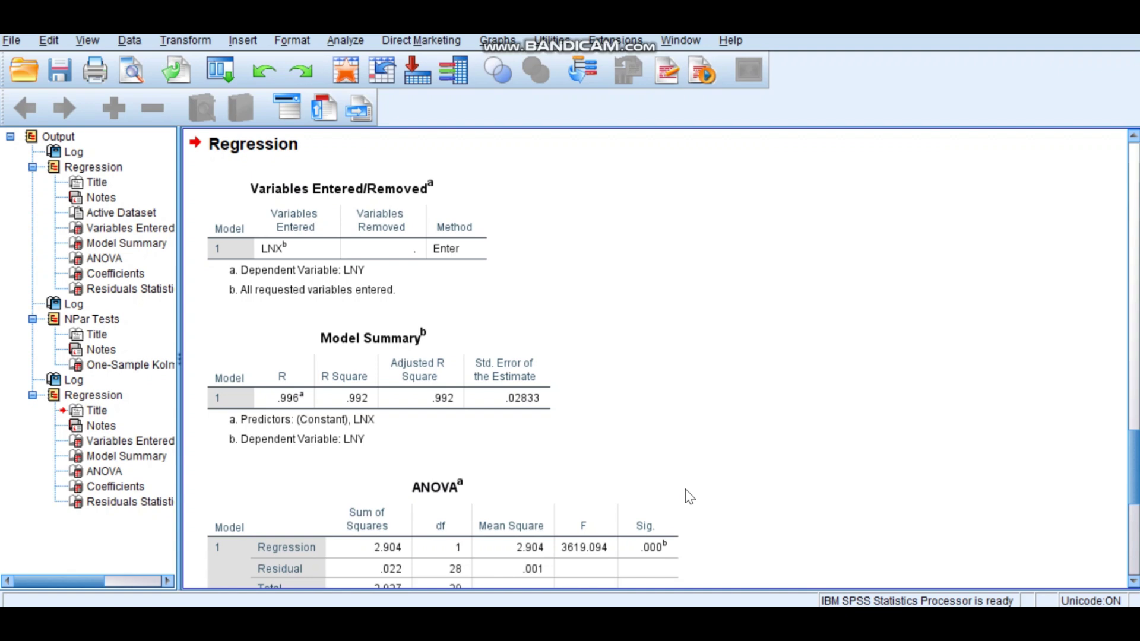
Run a legacy one-sample Kolmogorov-Smirnov test against the Normal distribution on the residual RES_2 in place of RES_1.
{"action": "scroll", "coordinate": [590, 371], "scroll_direction": "down", "scroll_amount": 8}
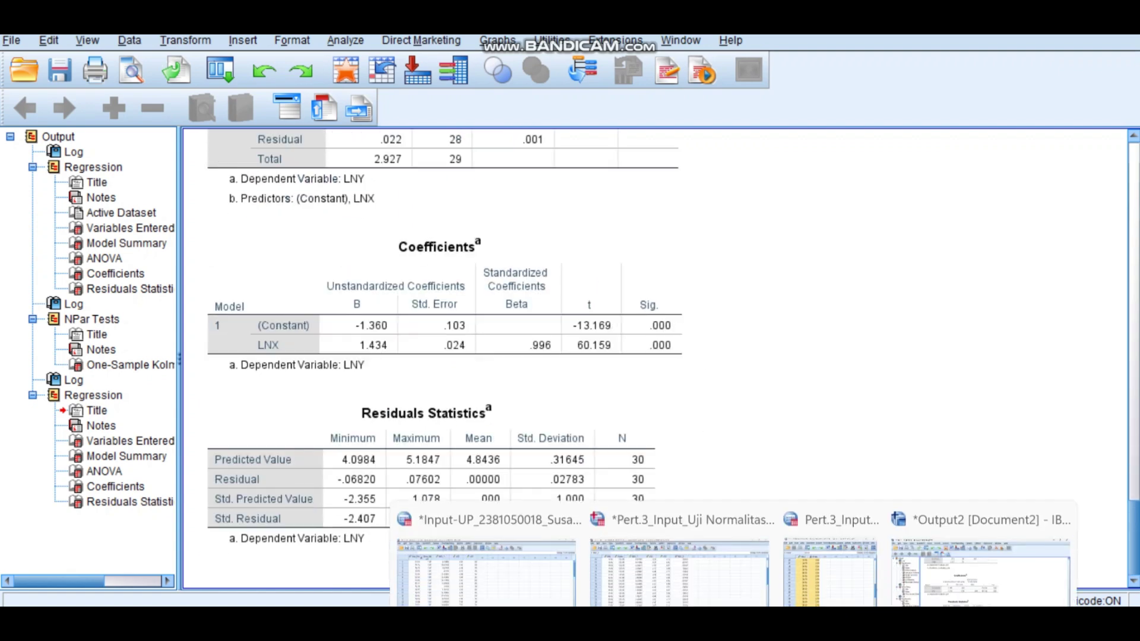
{"action": "left_click", "coordinate": [710, 553]}
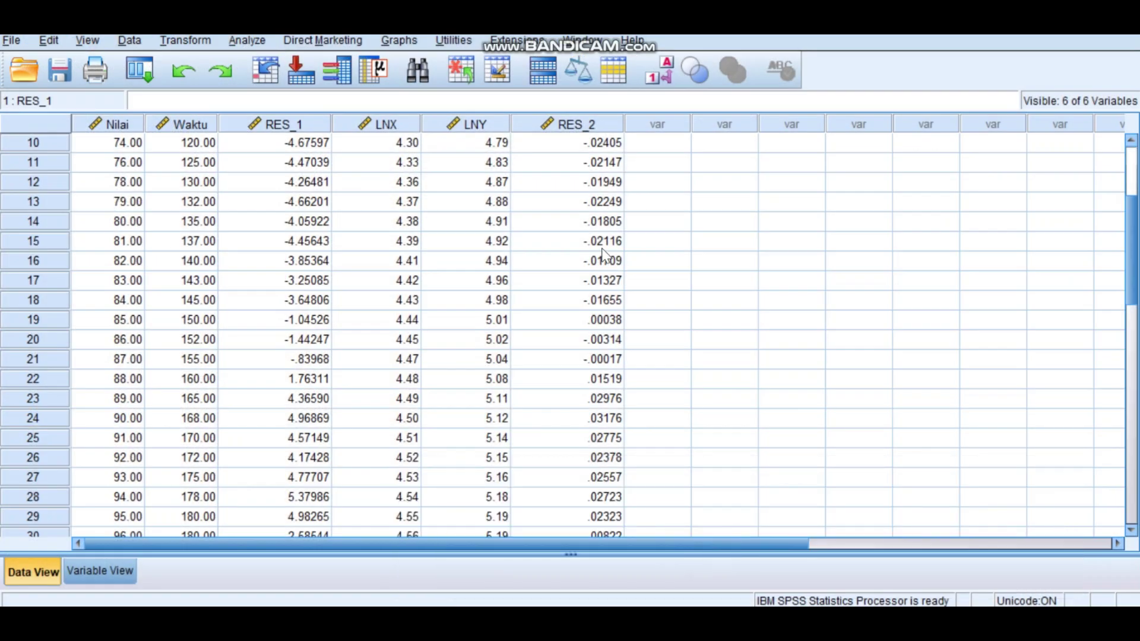
{"action": "mouse_move", "coordinate": [544, 125]}
{"action": "left_click", "coordinate": [248, 45]}
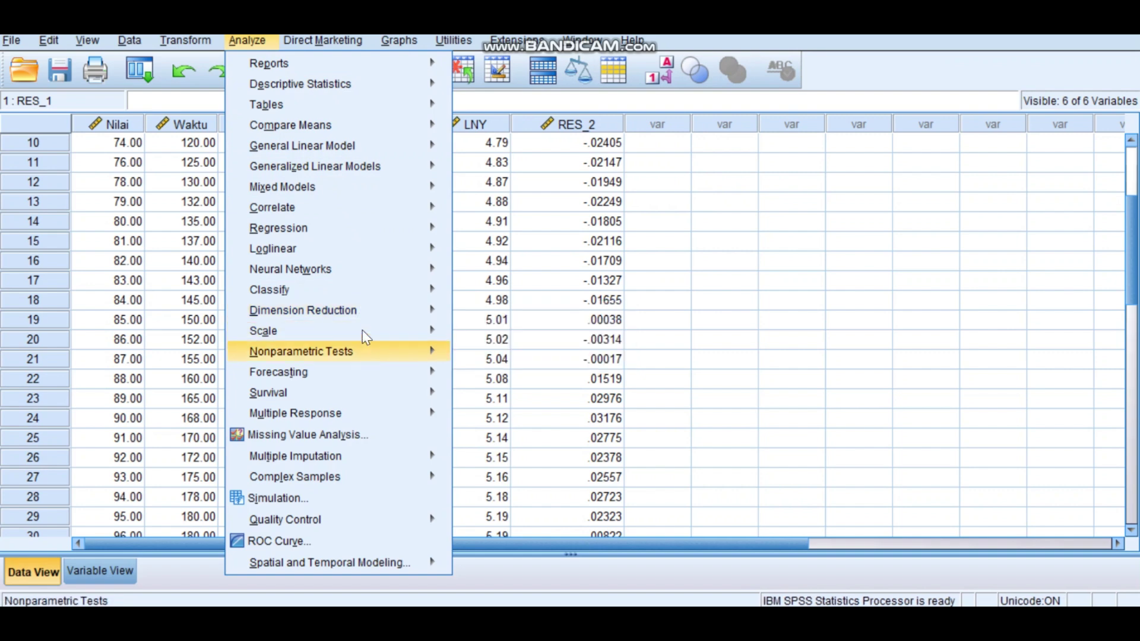
{"action": "mouse_move", "coordinate": [371, 351]}
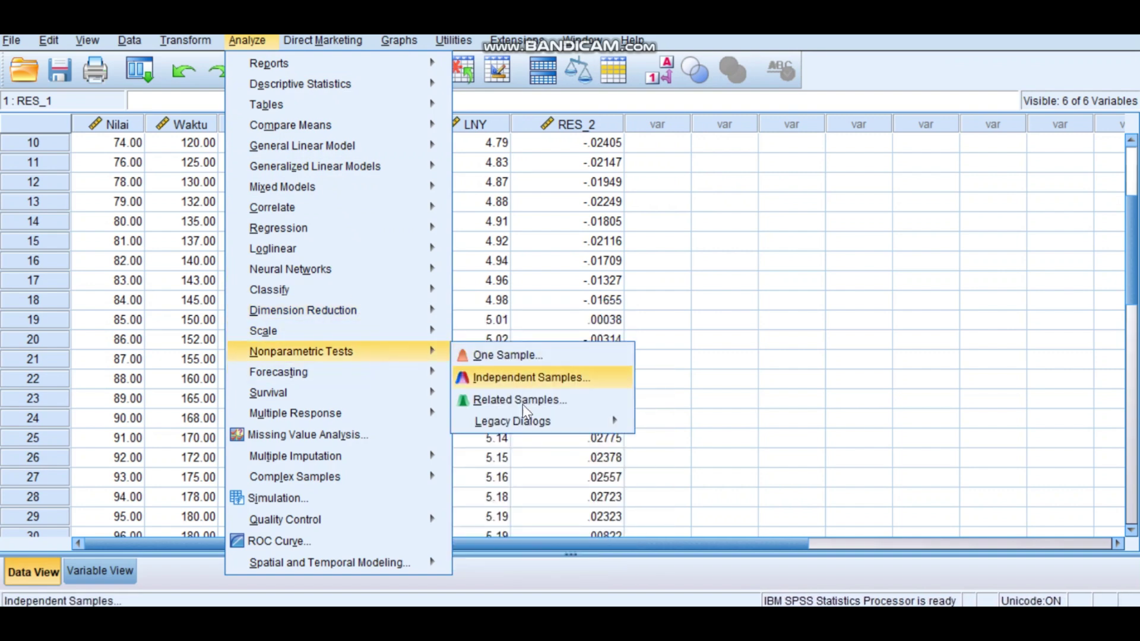
{"action": "mouse_move", "coordinate": [523, 419]}
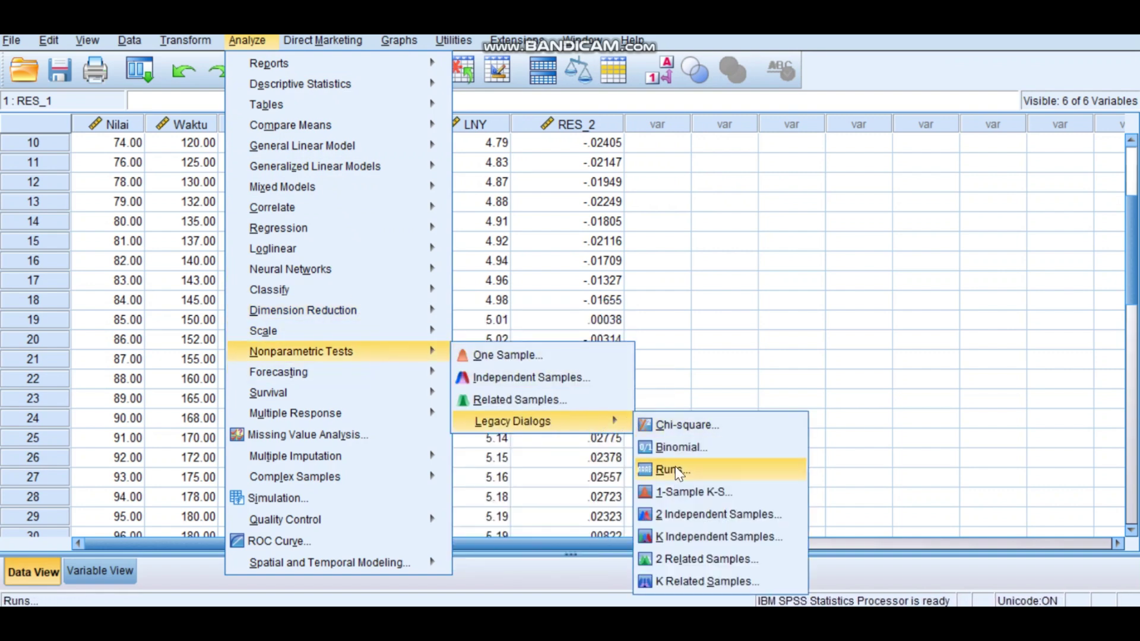
{"action": "left_click", "coordinate": [677, 484]}
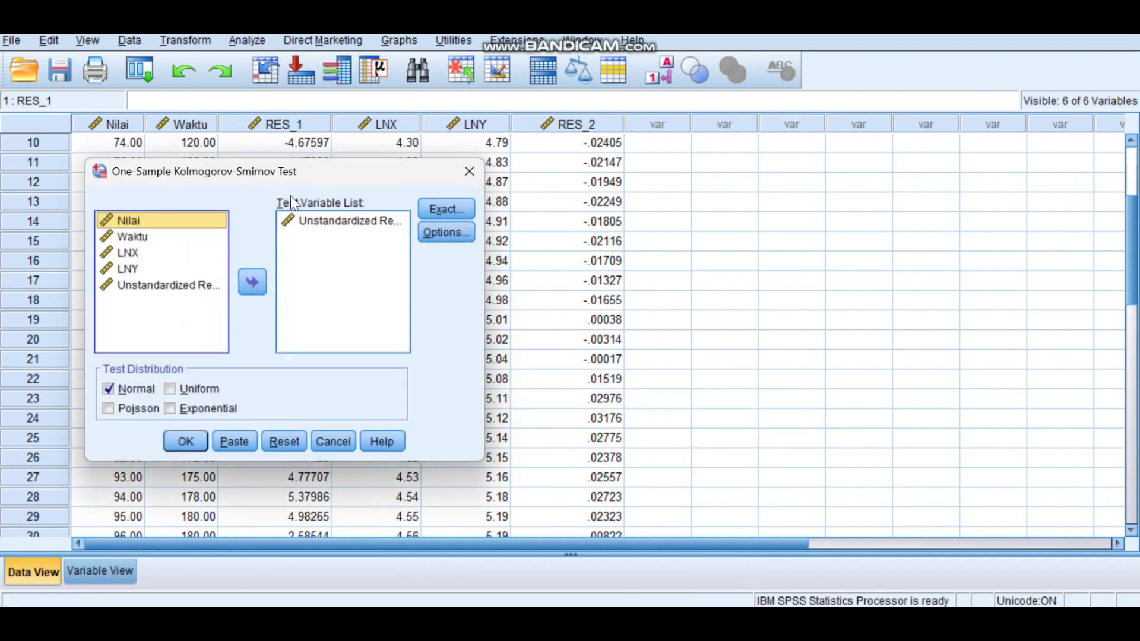
{"action": "left_click", "coordinate": [318, 221]}
{"action": "left_click", "coordinate": [253, 284]}
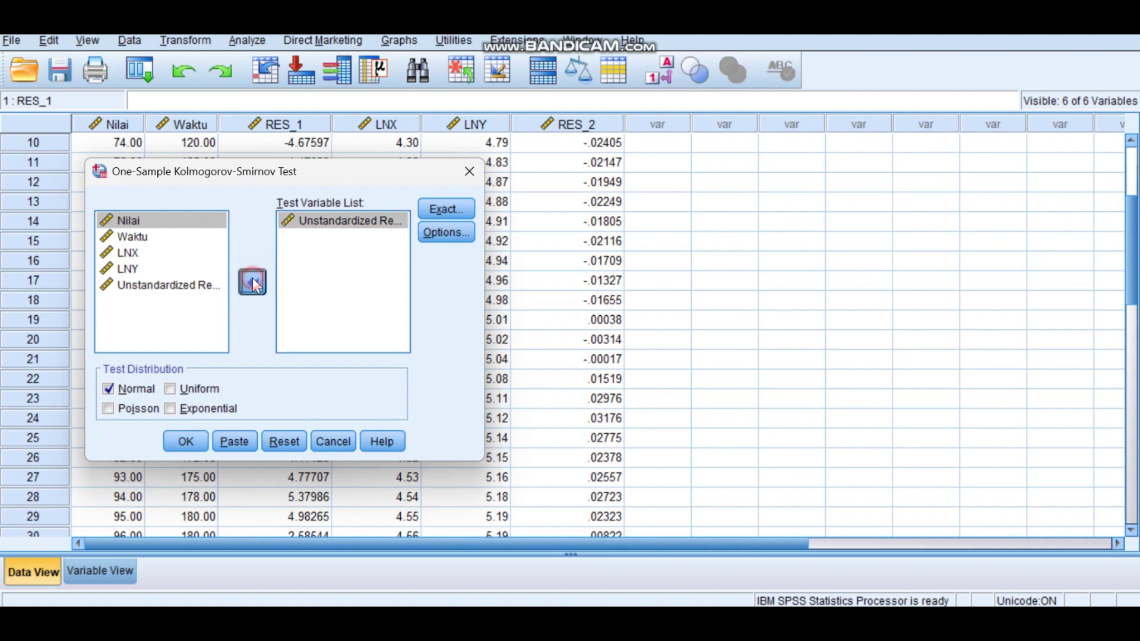
{"action": "left_click", "coordinate": [196, 302]}
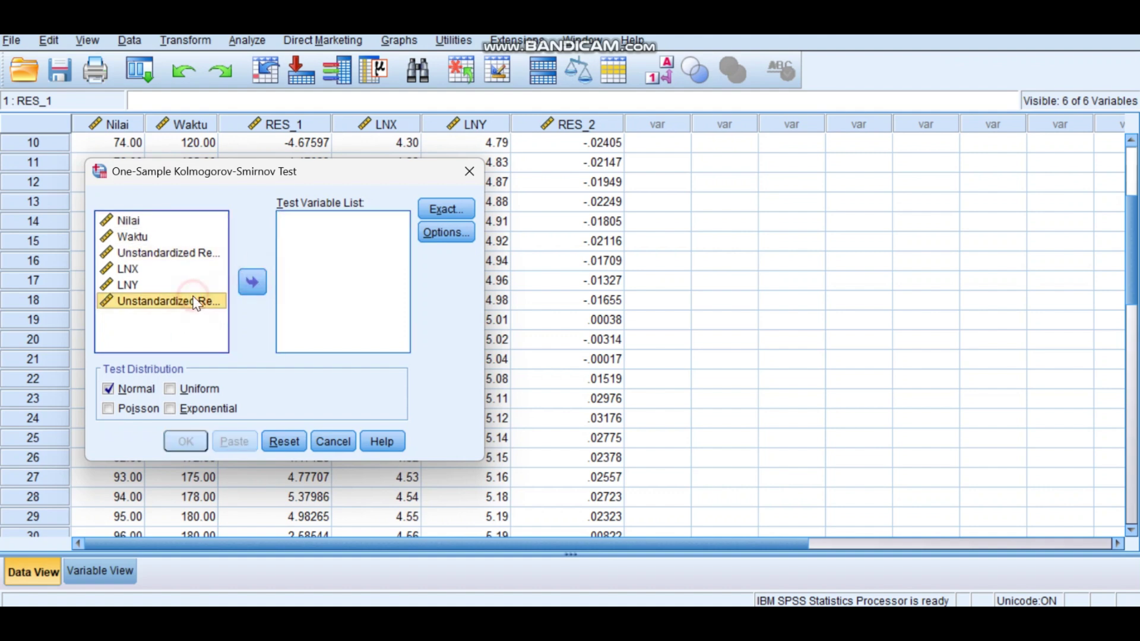
{"action": "left_click", "coordinate": [256, 271]}
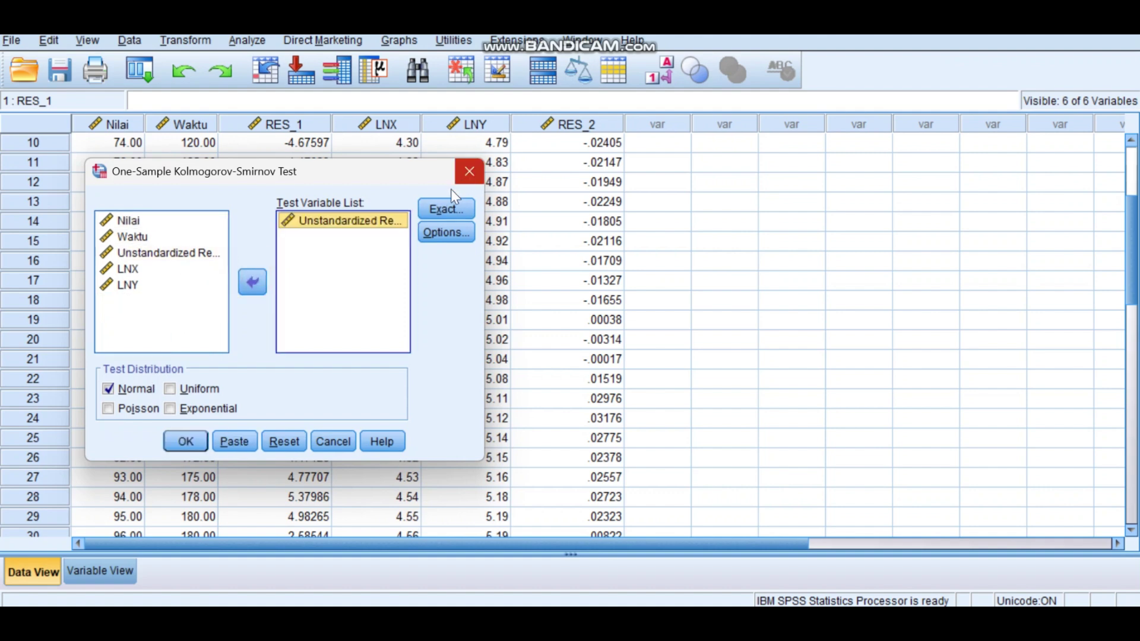
{"action": "left_click", "coordinate": [186, 442]}
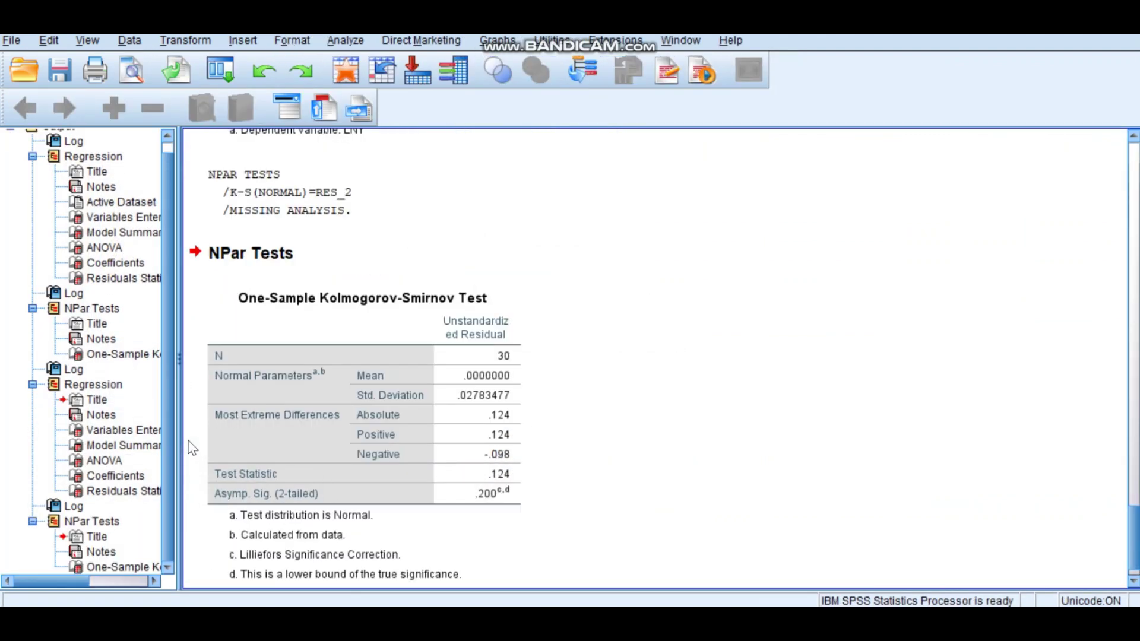
{"action": "left_click", "coordinate": [390, 399]}
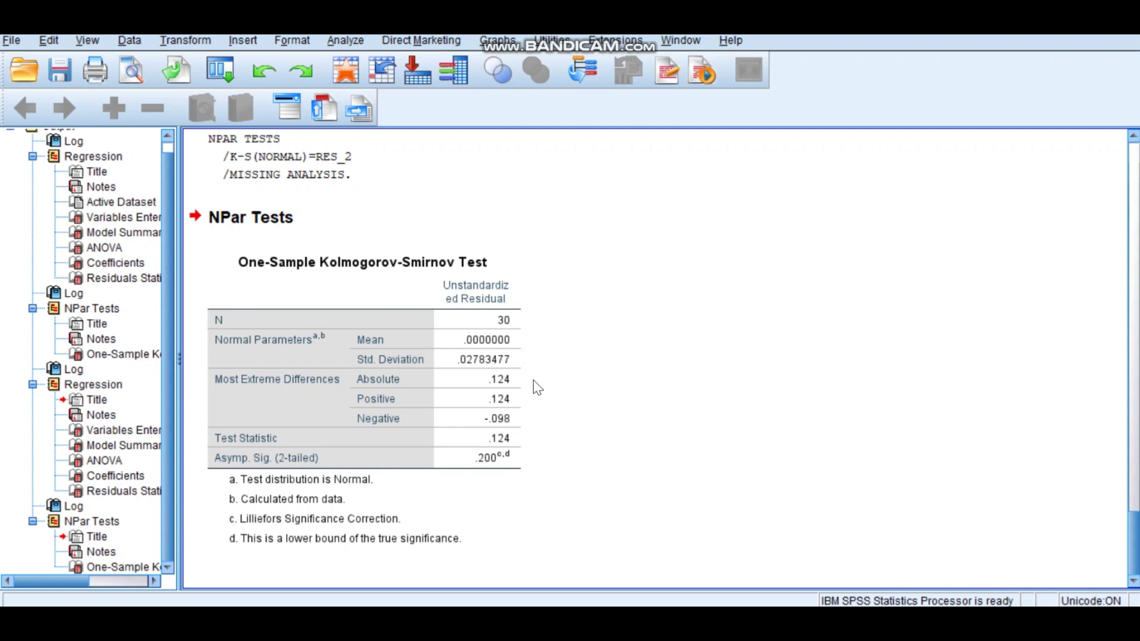
Switch to the dataset with two unnamed variables and rename the first variable, VAR00001, as IPA1.
{"action": "key", "text": "alt+Tab"}
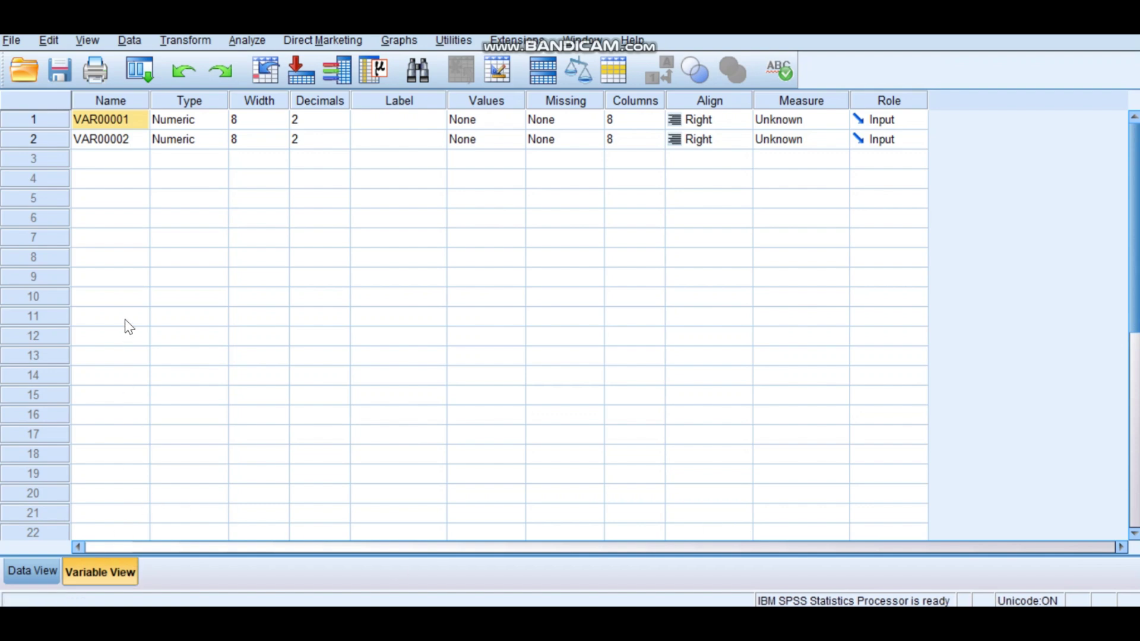
{"action": "left_click", "coordinate": [133, 123]}
{"action": "left_click", "coordinate": [134, 122]}
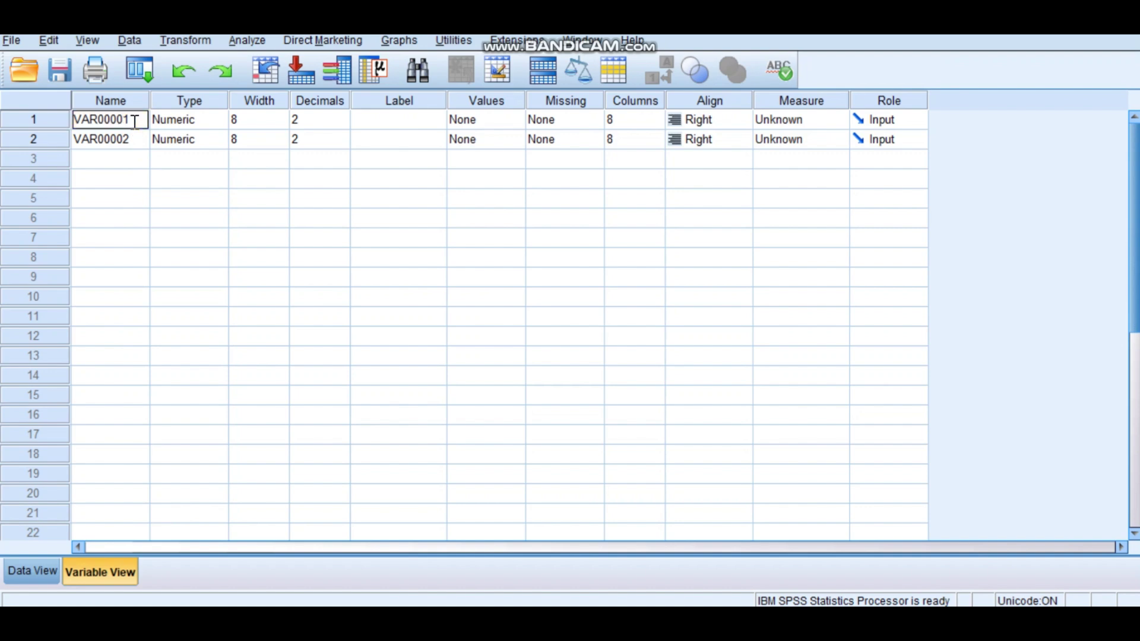
{"action": "key", "text": "BackSpace"}
{"action": "key", "text": "BackSpace"}
{"action": "key", "text": "BackSpace"}
{"action": "key", "text": "BackSpace"}
{"action": "key", "text": "BackSpace"}
{"action": "key", "text": "BackSpace"}
{"action": "key", "text": "BackSpace"}
{"action": "key", "text": "BackSpace"}
{"action": "type", "text": "IPA1"}
Rename the second variable, VAR00002, as IPA2.
{"action": "left_click", "coordinate": [144, 135]}
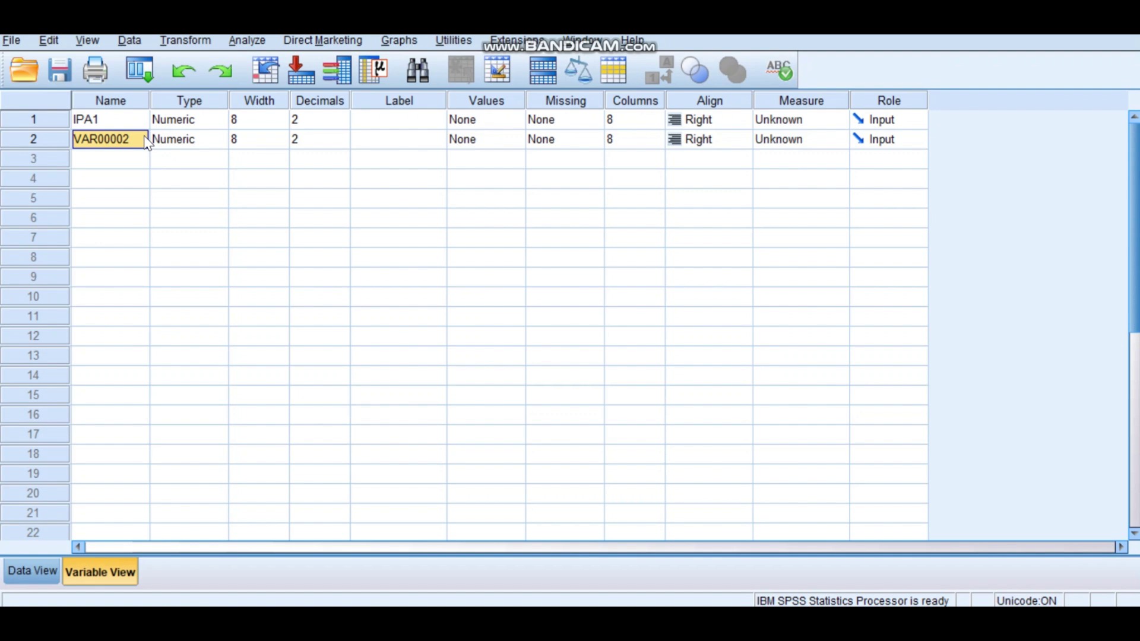
{"action": "key", "text": "BackSpace"}
{"action": "type", "text": "IP"}
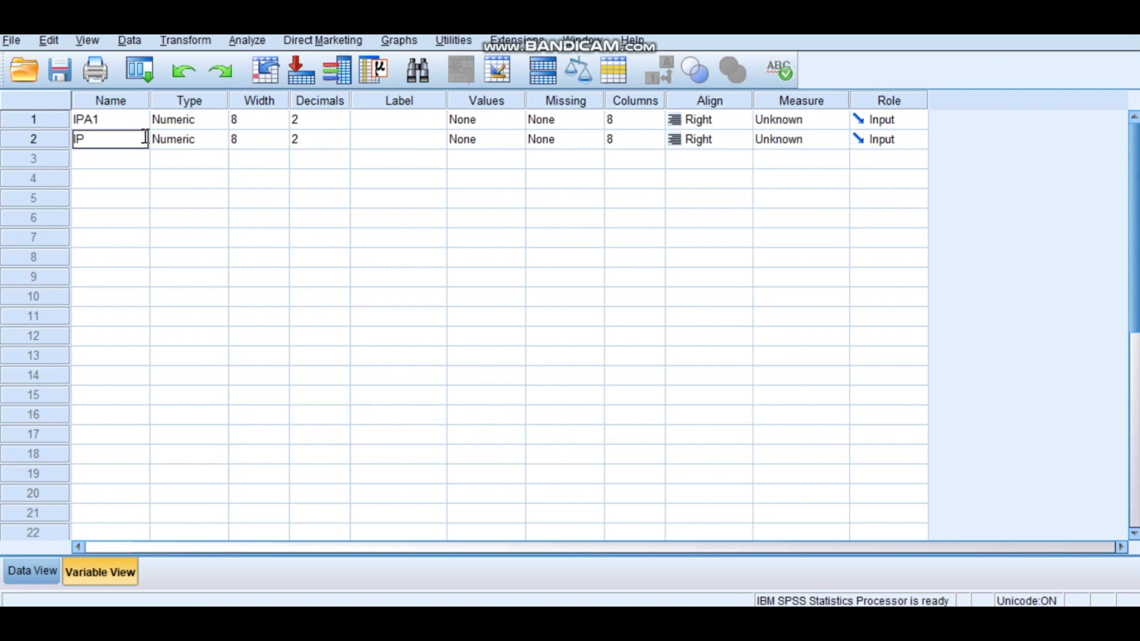
{"action": "type", "text": "A2"}
Examine the IPA1 and IPA2 values across all rows of the data.
{"action": "left_click", "coordinate": [41, 572]}
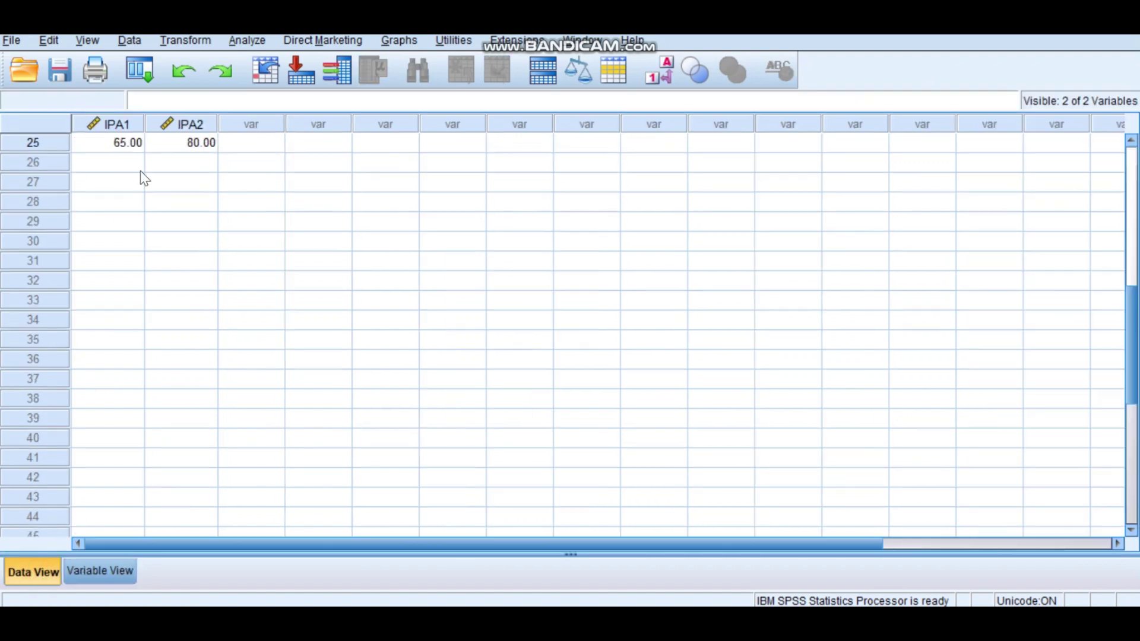
{"action": "scroll", "coordinate": [173, 207], "scroll_direction": "up", "scroll_amount": 8}
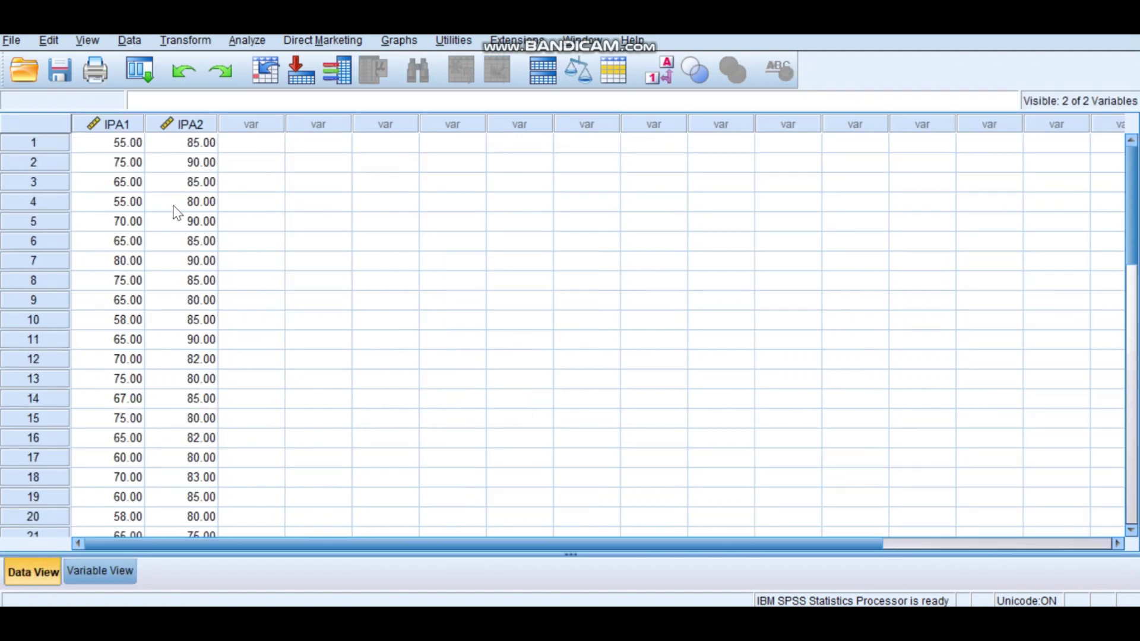
{"action": "left_click", "coordinate": [115, 144]}
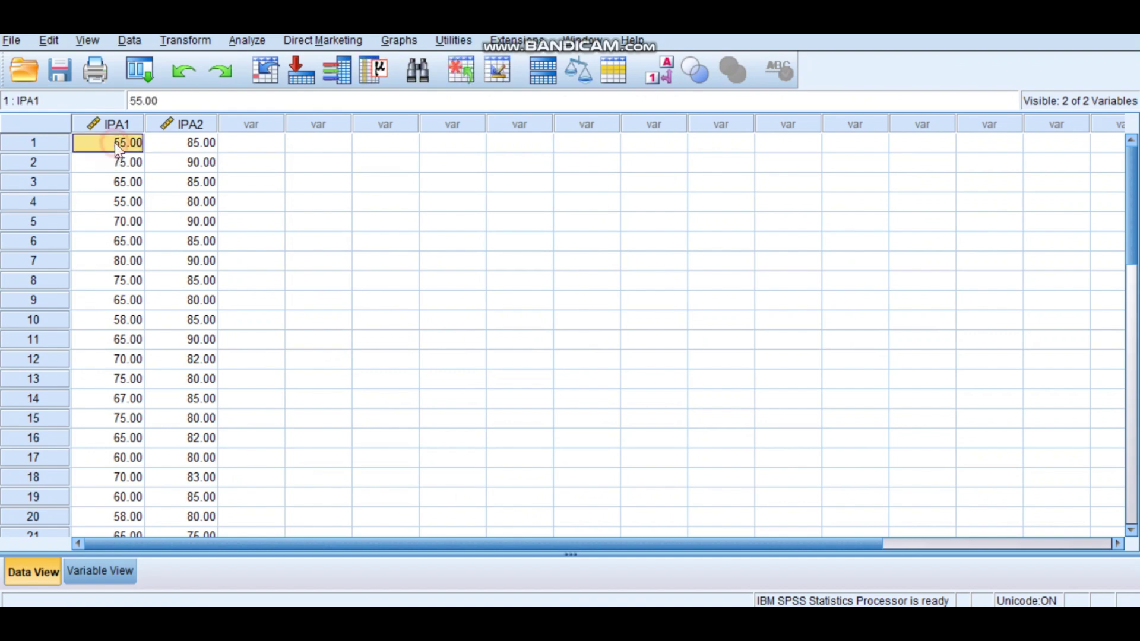
{"action": "scroll", "coordinate": [125, 214], "scroll_direction": "down", "scroll_amount": 8}
{"action": "scroll", "coordinate": [123, 217], "scroll_direction": "up", "scroll_amount": 8}
{"action": "scroll", "coordinate": [196, 148], "scroll_direction": "down", "scroll_amount": 3}
{"action": "scroll", "coordinate": [198, 153], "scroll_direction": "down", "scroll_amount": 3}
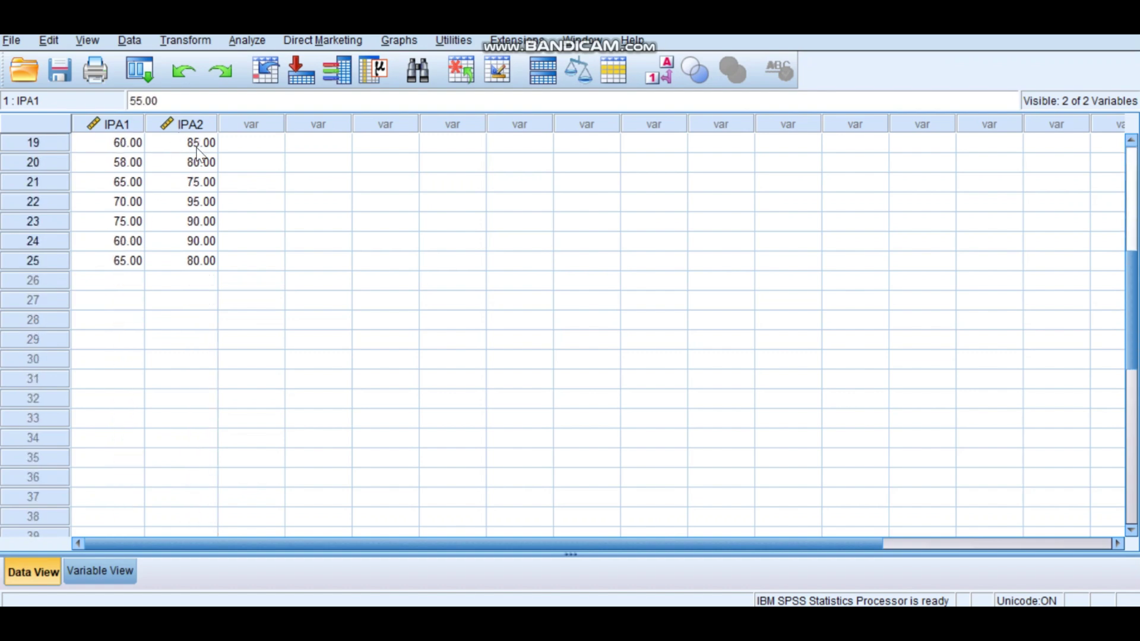
{"action": "scroll", "coordinate": [186, 257], "scroll_direction": "up", "scroll_amount": 6}
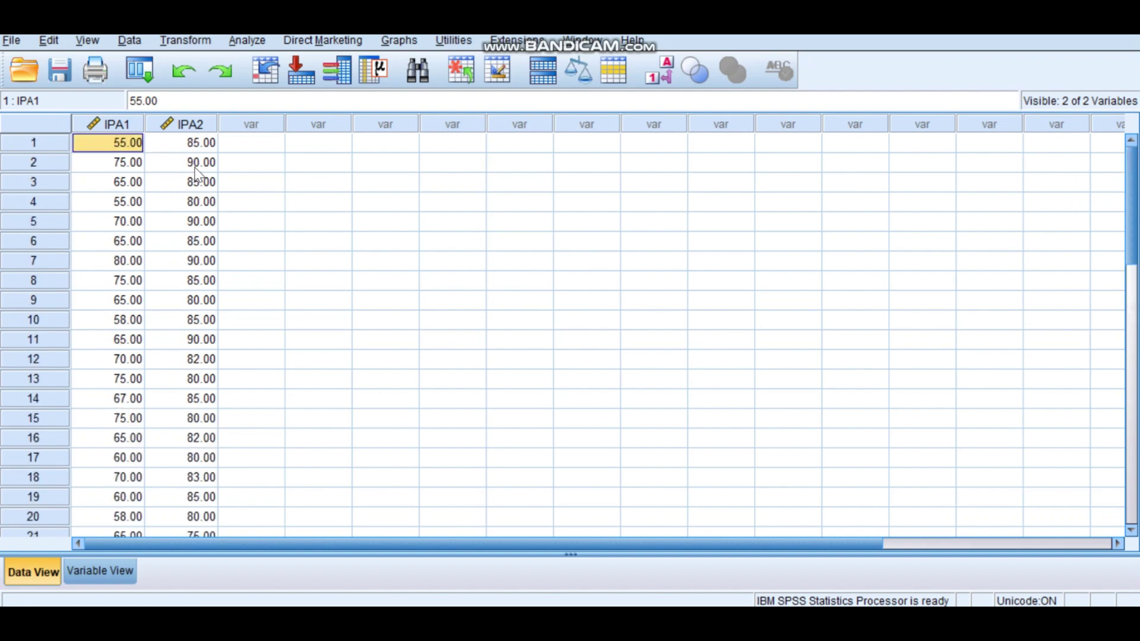
{"action": "scroll", "coordinate": [209, 184], "scroll_direction": "down", "scroll_amount": 4}
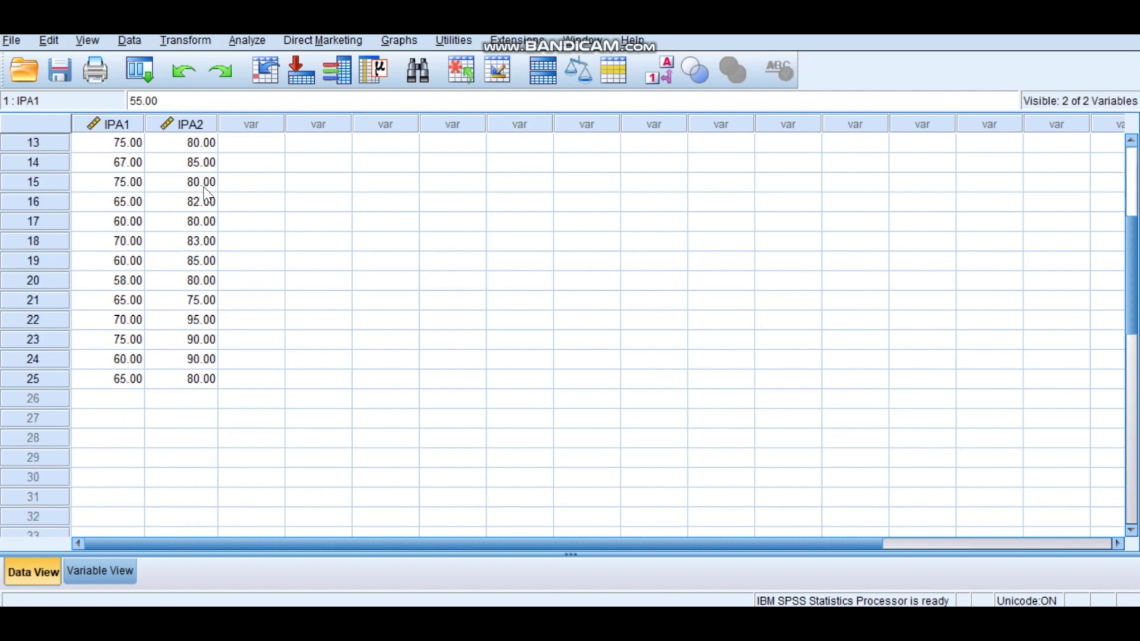
{"action": "scroll", "coordinate": [335, 420], "scroll_direction": "down", "scroll_amount": 2}
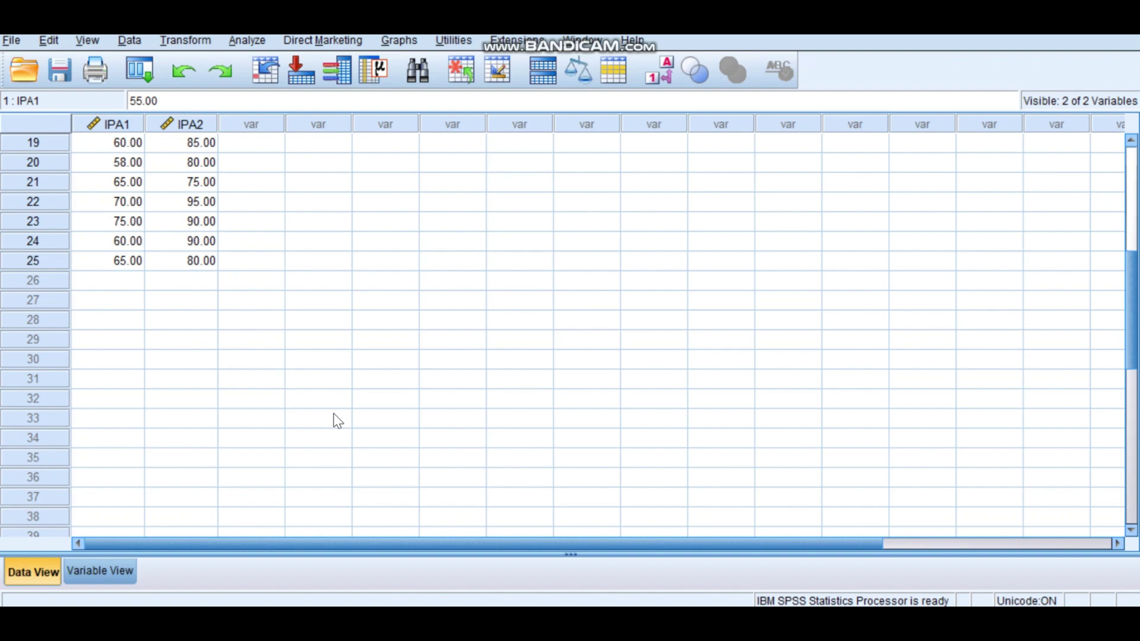
{"action": "scroll", "coordinate": [335, 420], "scroll_direction": "up", "scroll_amount": 6}
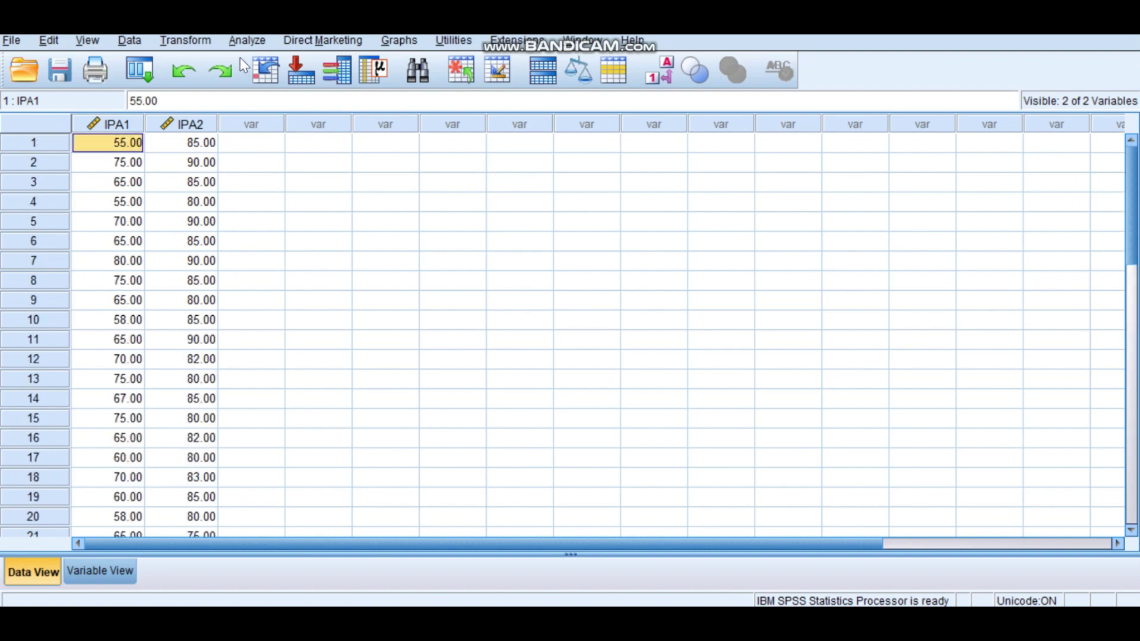
Start an Explore analysis with IPA1 and IPA2 as the dependent variables.
{"action": "left_click", "coordinate": [247, 40]}
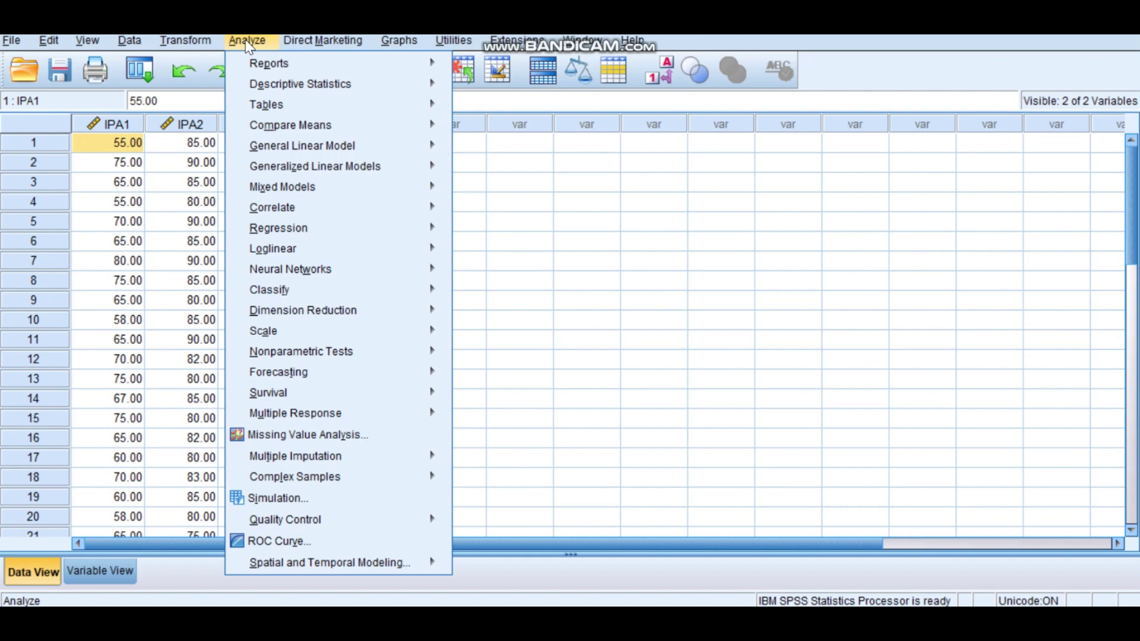
{"action": "mouse_move", "coordinate": [289, 84]}
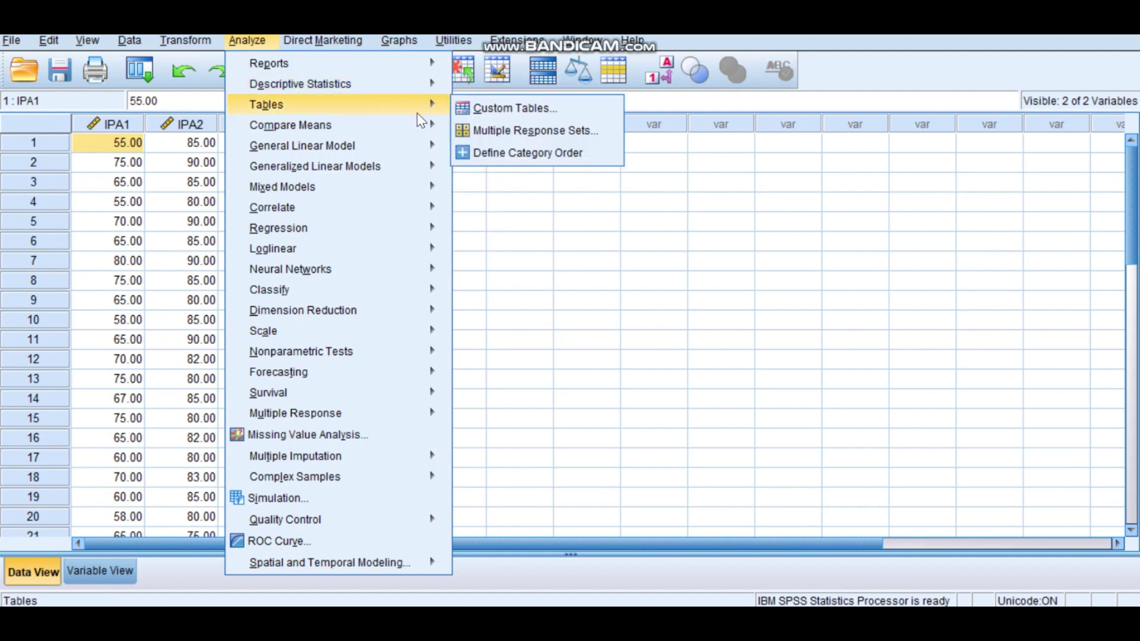
{"action": "left_click", "coordinate": [492, 133]}
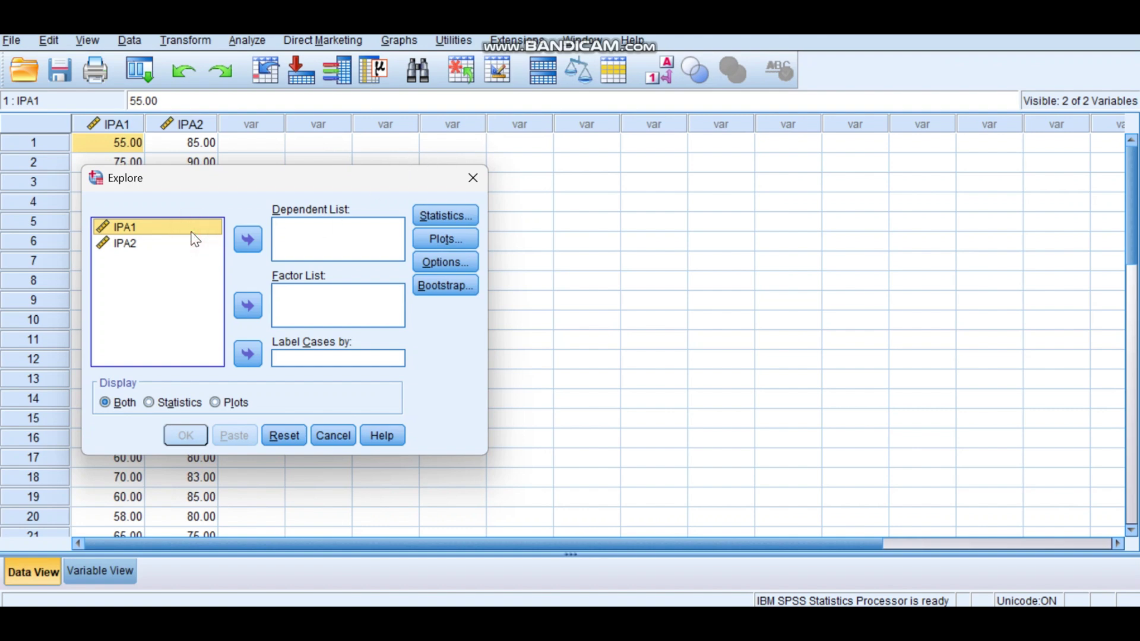
{"action": "key", "text": "shift+Down"}
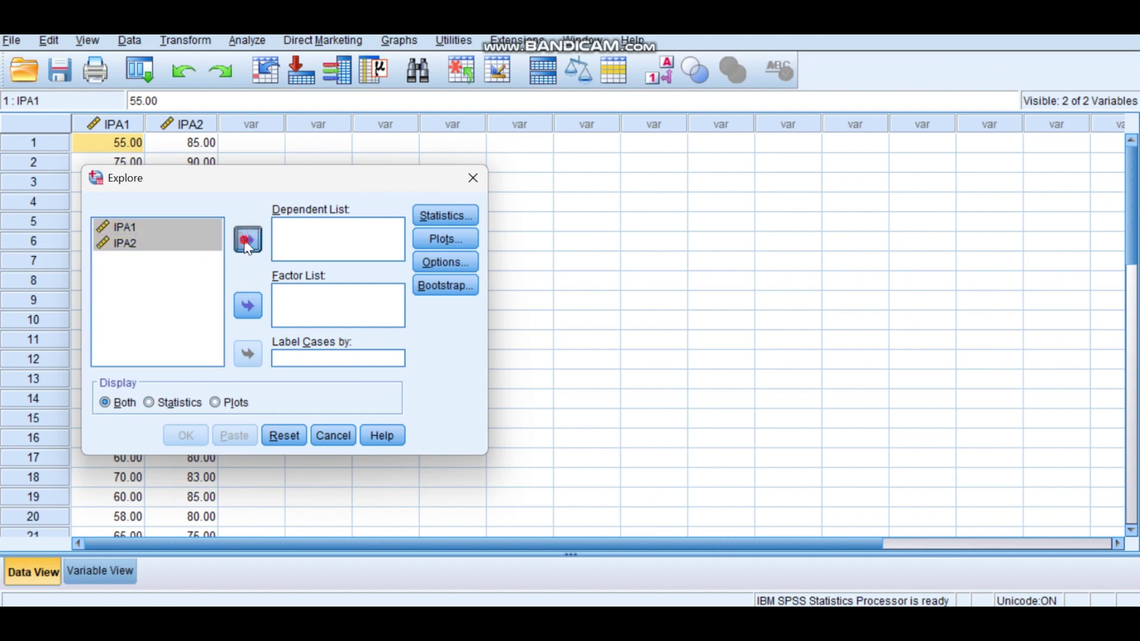
{"action": "left_click", "coordinate": [246, 240]}
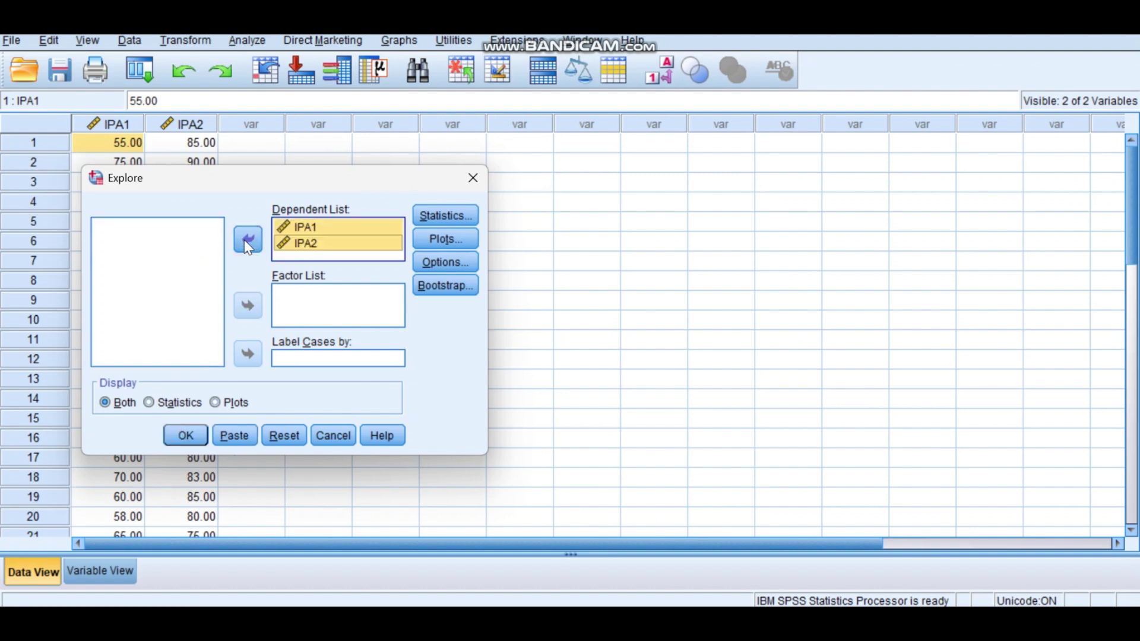
Include normality plots with tests in the Explore plots and run the analysis.
{"action": "left_click", "coordinate": [439, 239]}
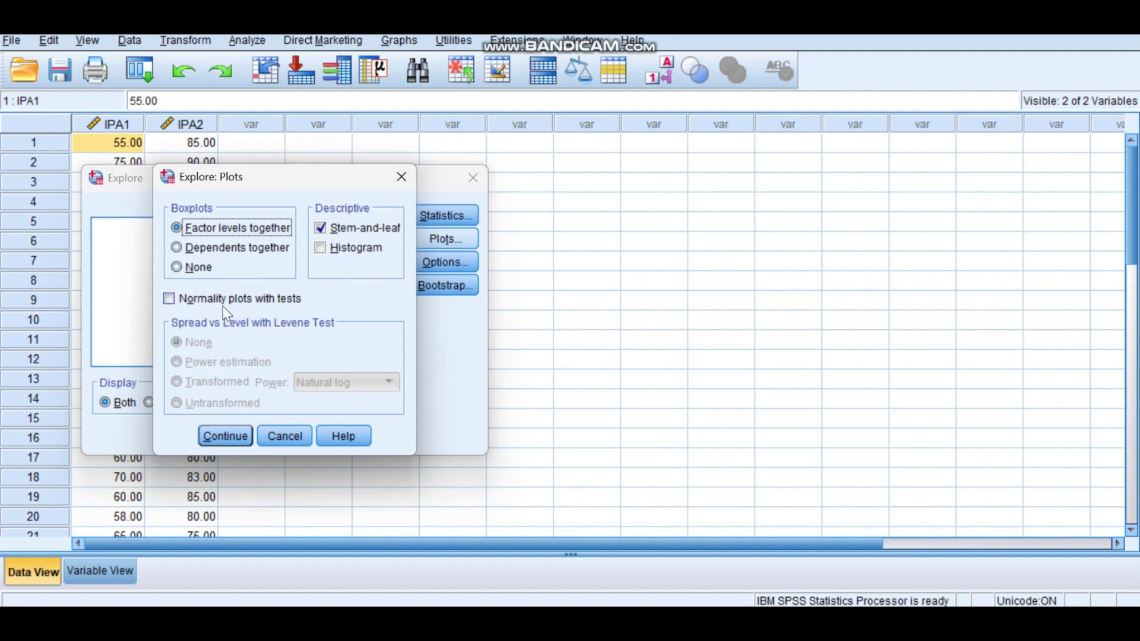
{"action": "left_click", "coordinate": [189, 304]}
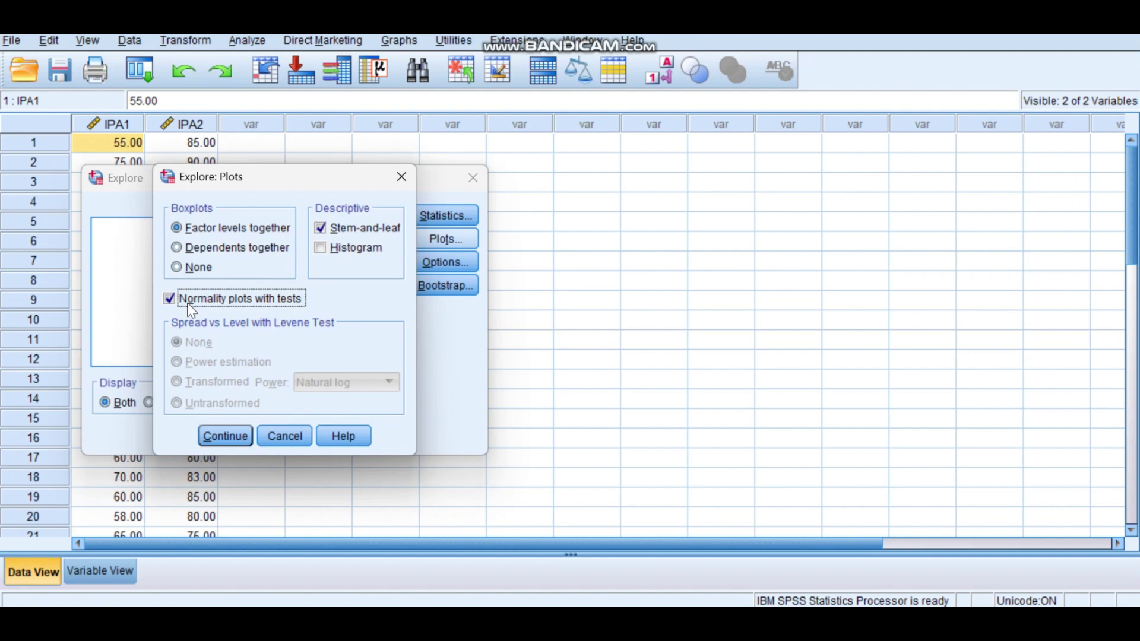
{"action": "left_click", "coordinate": [233, 435]}
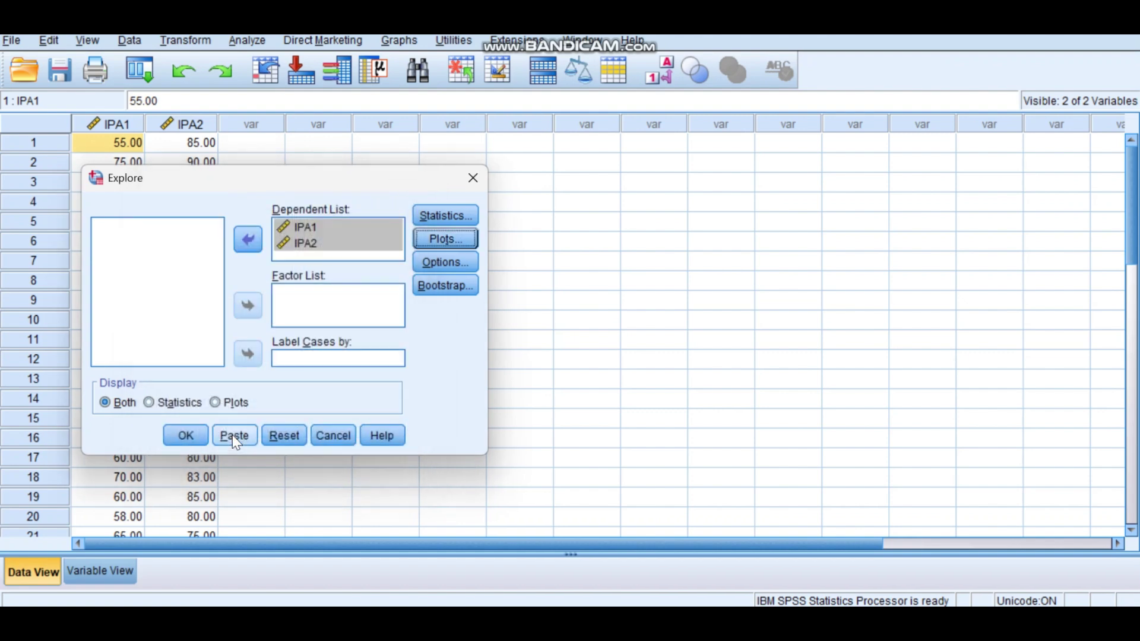
{"action": "left_click", "coordinate": [184, 440]}
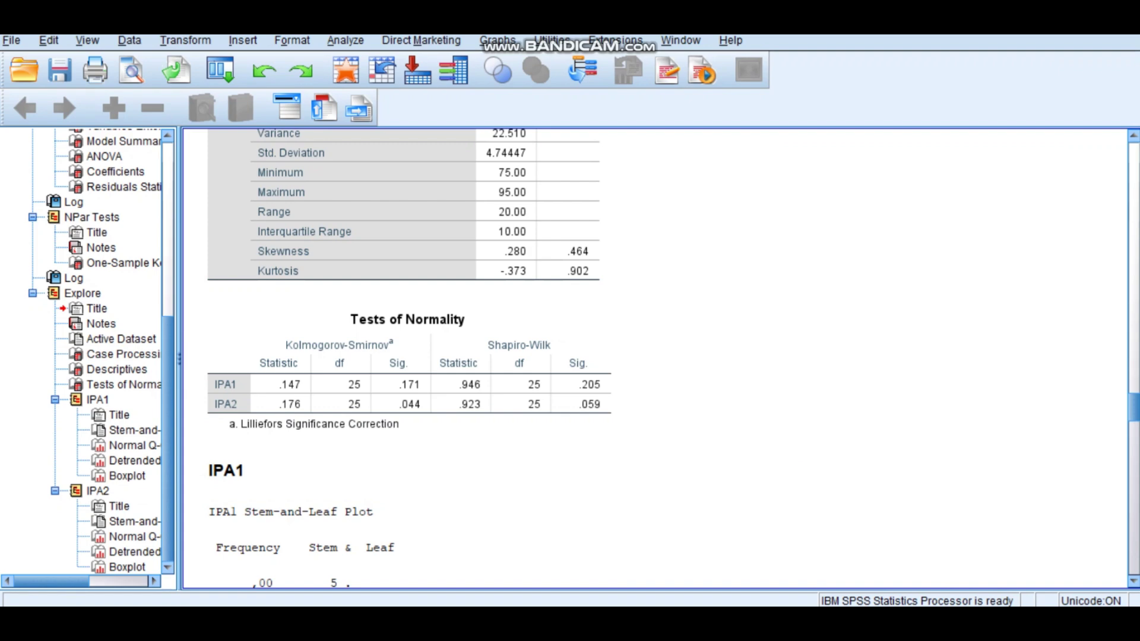
Switch to the dataset containing Hasil and Kelas and open the value labels of Kelas.
{"action": "left_click", "coordinate": [202, 621]}
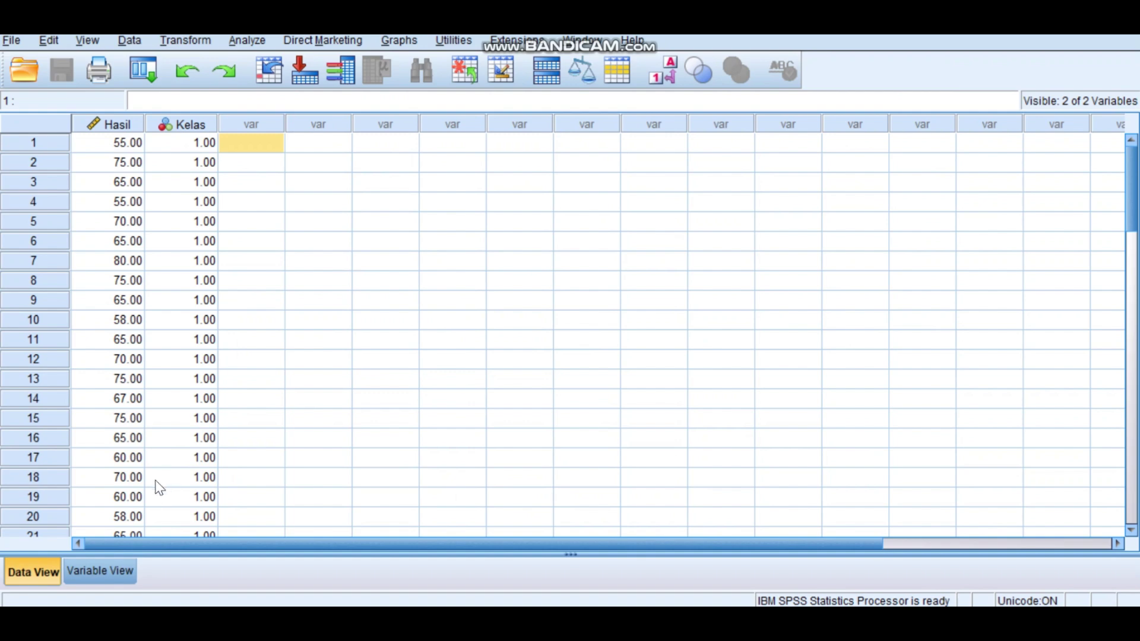
{"action": "left_click", "coordinate": [115, 571]}
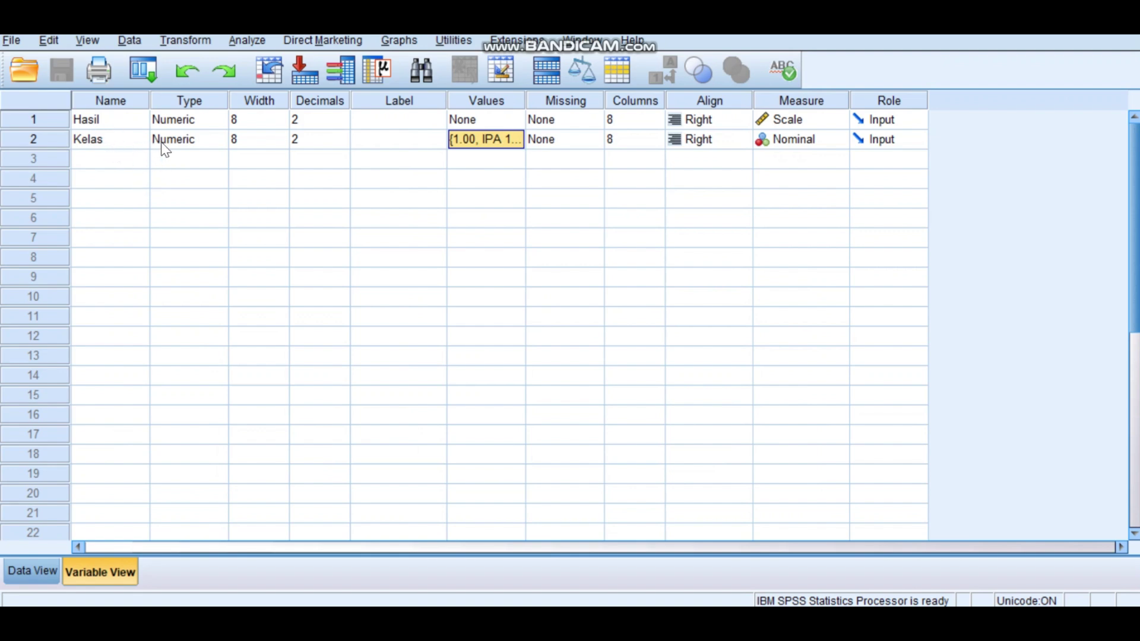
{"action": "left_click", "coordinate": [514, 137]}
{"action": "left_click", "coordinate": [514, 138]}
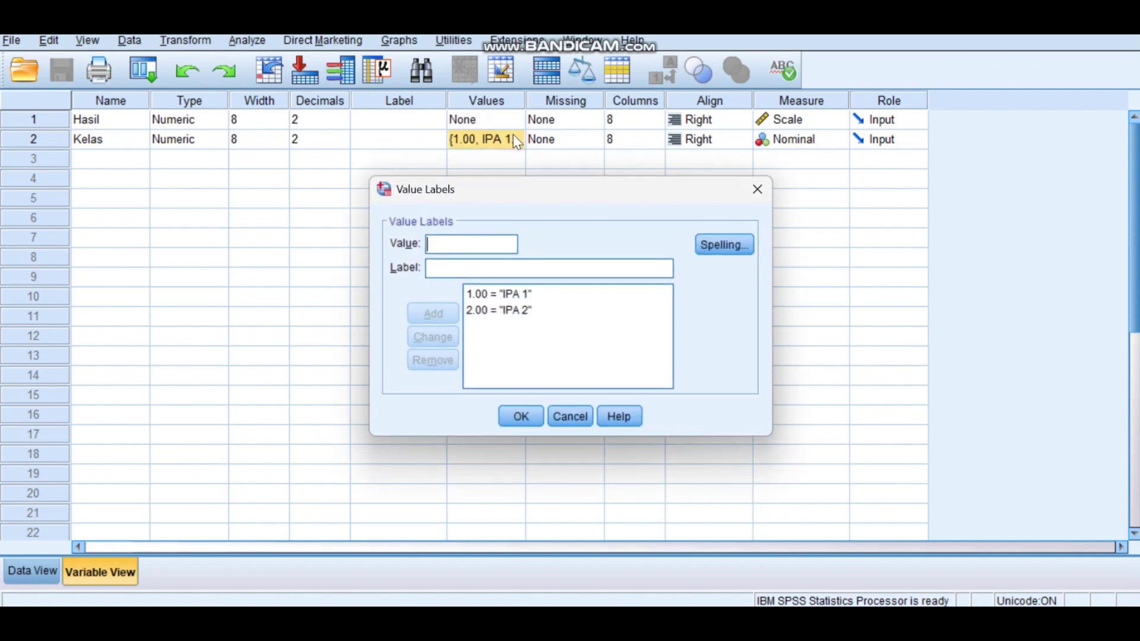
{"action": "left_click", "coordinate": [453, 243]}
{"action": "type", "text": "1"}
{"action": "left_click", "coordinate": [454, 262]}
{"action": "type", "text": "i"}
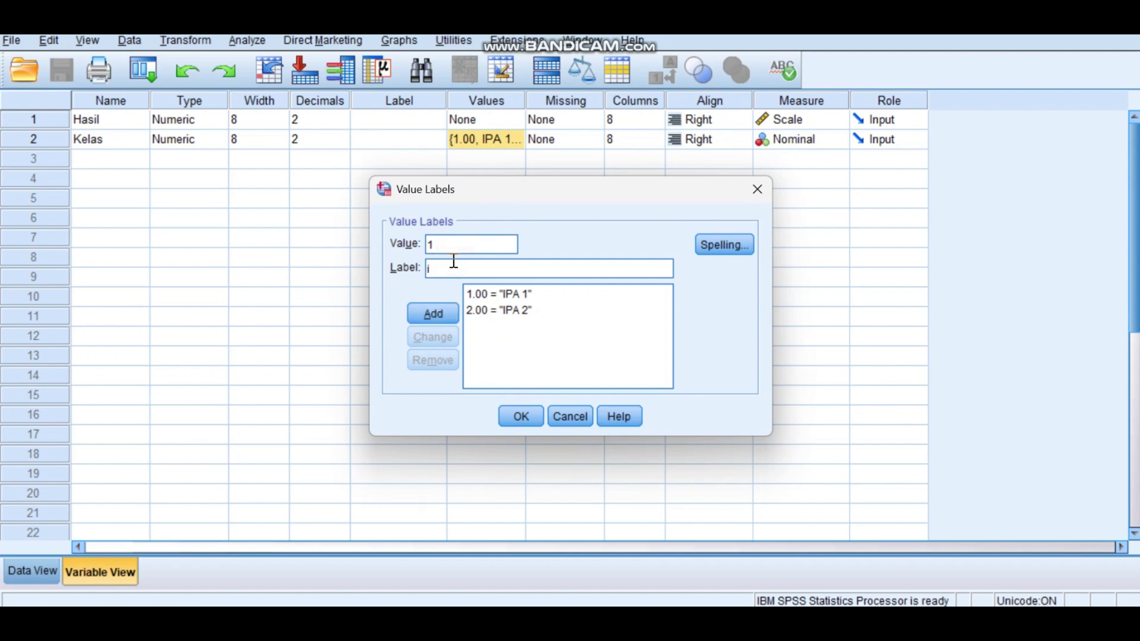
{"action": "type", "text": "pA2"}
{"action": "left_click", "coordinate": [485, 272]}
{"action": "key", "text": "BackSpace"}
{"action": "key", "text": "BackSpace"}
{"action": "key", "text": "BackSpace"}
{"action": "key", "text": "BackSpace"}
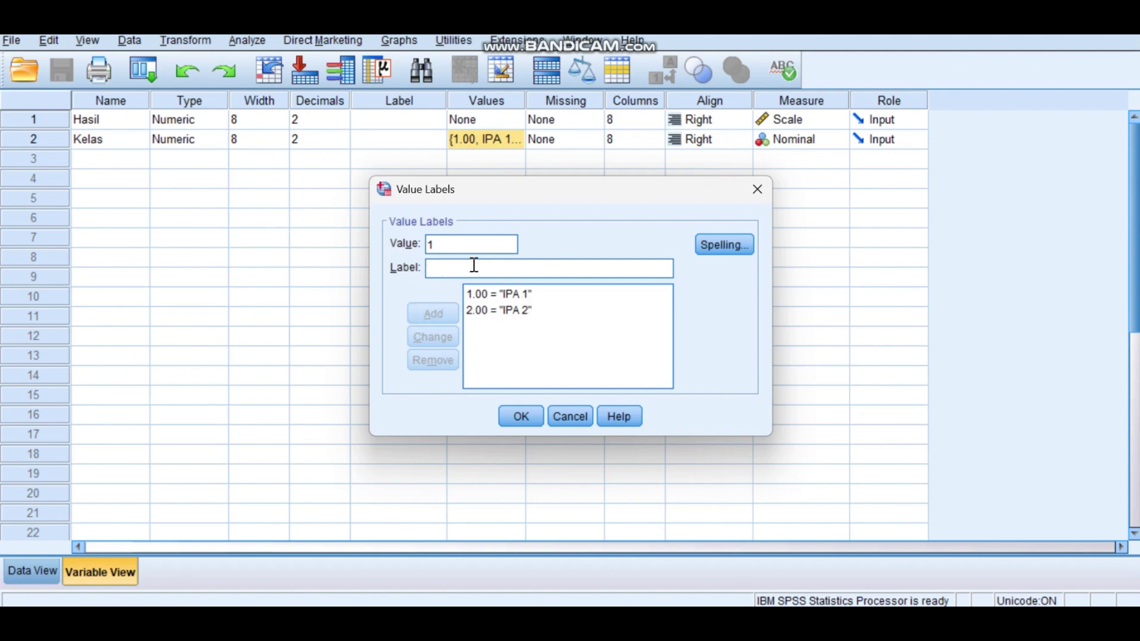
{"action": "left_click", "coordinate": [461, 246]}
{"action": "key", "text": "BackSpace"}
{"action": "left_click", "coordinate": [520, 416]}
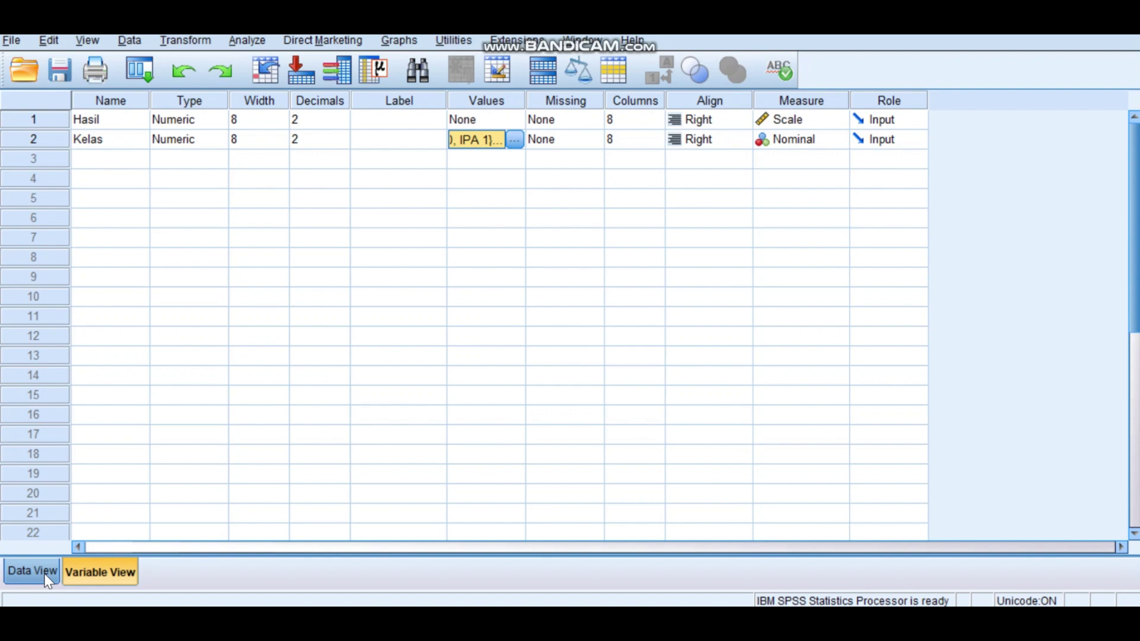
Set up a One-Way ANOVA with Hasil as the dependent variable and Kelas as the factor.
{"action": "left_click", "coordinate": [44, 573]}
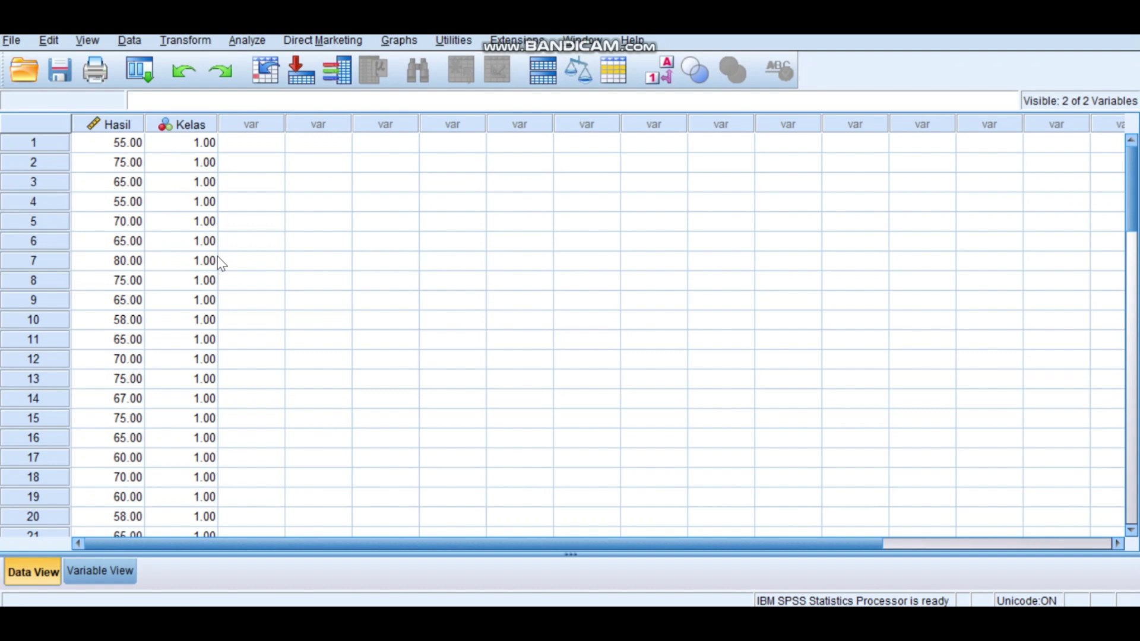
{"action": "left_click", "coordinate": [260, 42]}
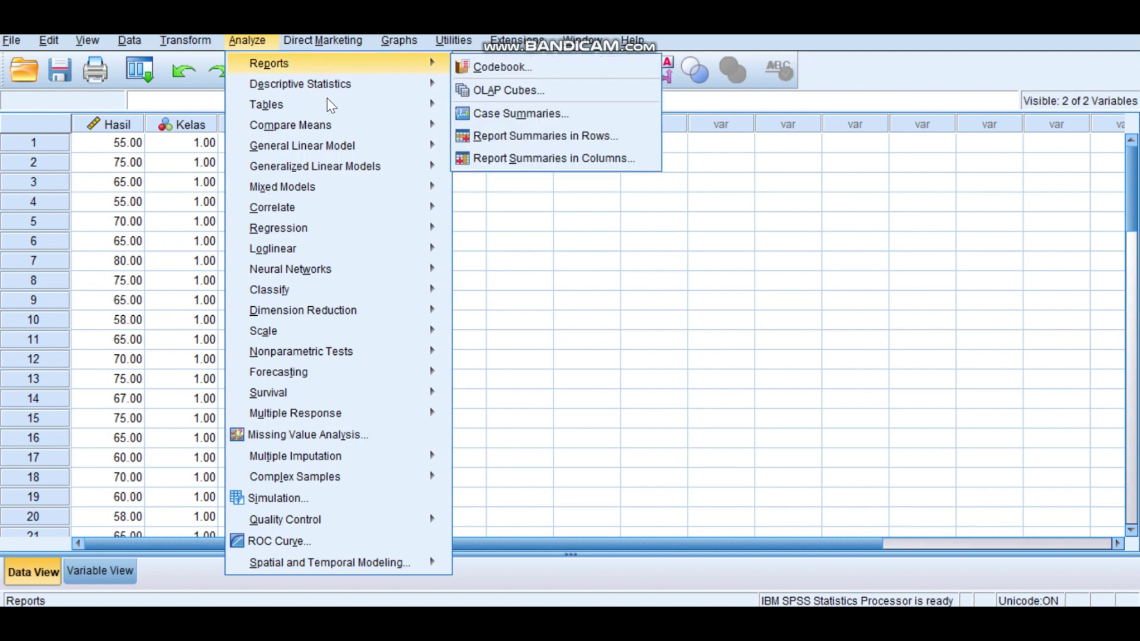
{"action": "mouse_move", "coordinate": [333, 127]}
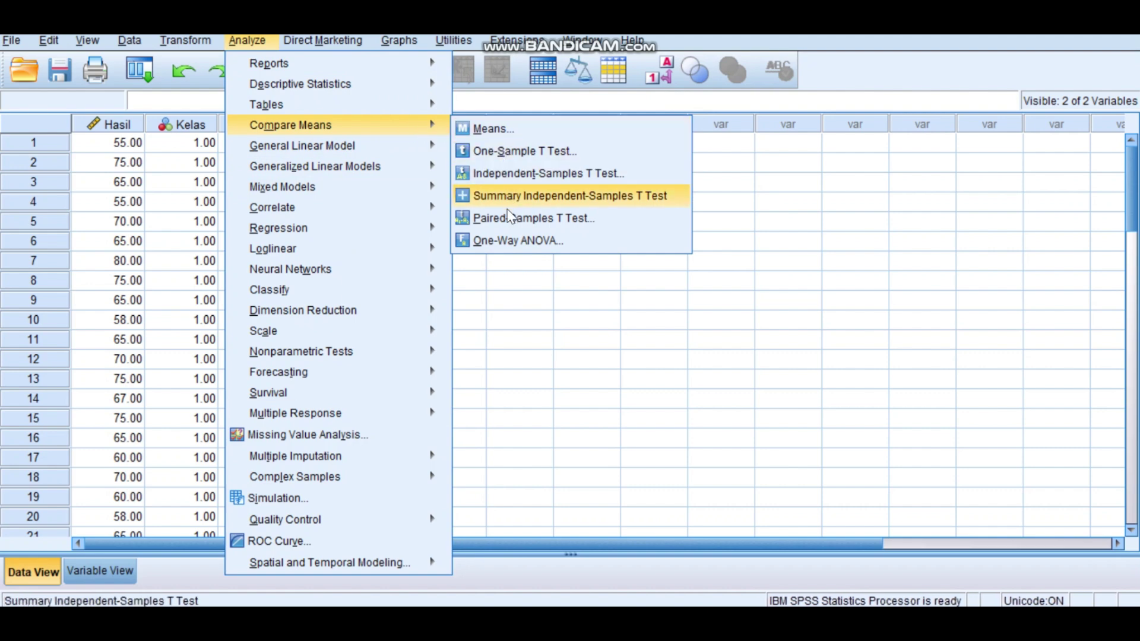
{"action": "left_click", "coordinate": [508, 238]}
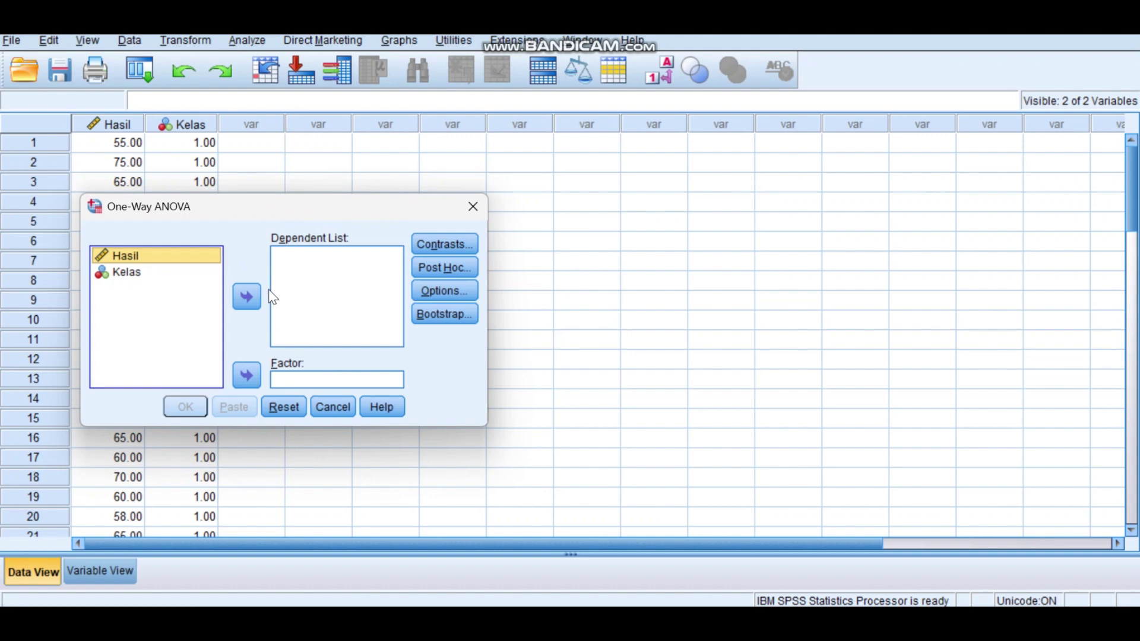
{"action": "left_click", "coordinate": [247, 298]}
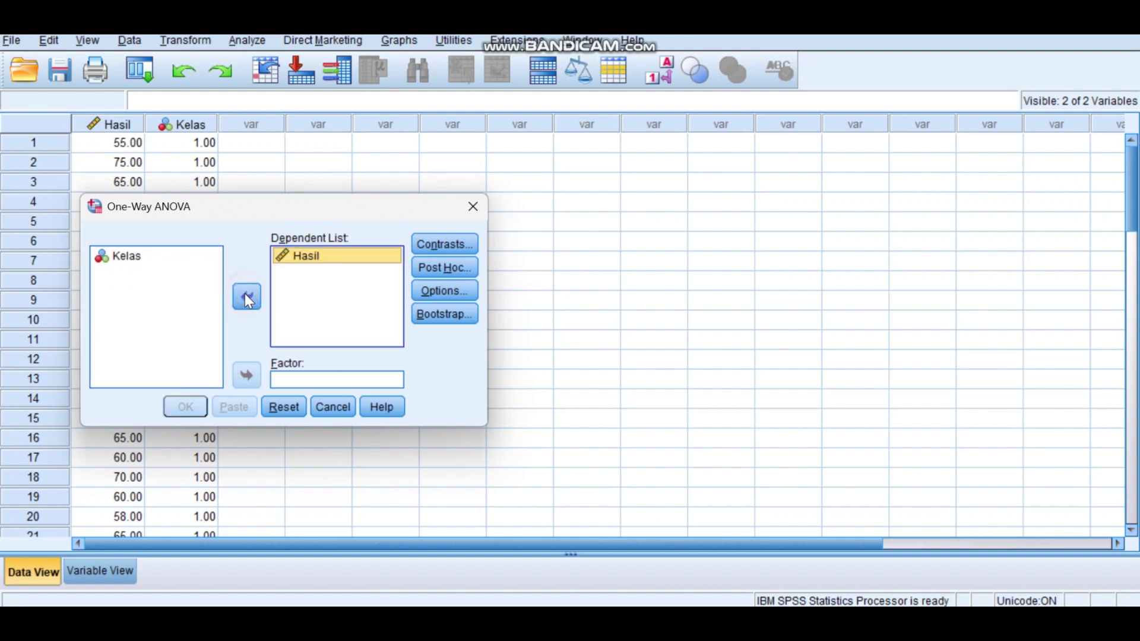
{"action": "left_click", "coordinate": [170, 262]}
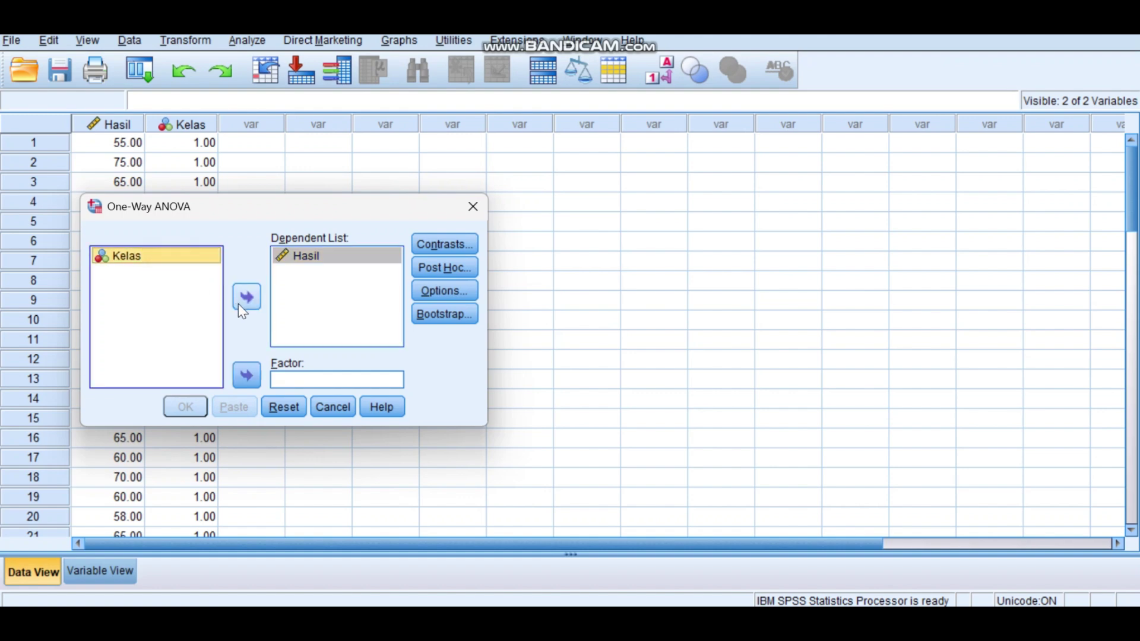
{"action": "left_click", "coordinate": [242, 374]}
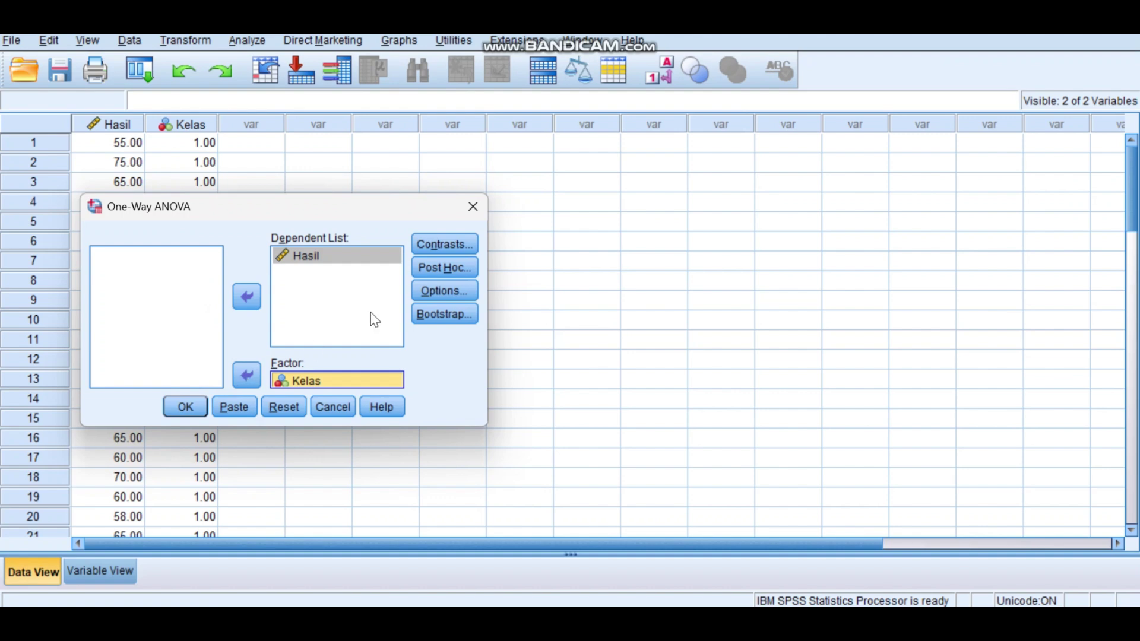
Add the homogeneity of variance test to the One-Way ANOVA and run it.
{"action": "left_click", "coordinate": [453, 291]}
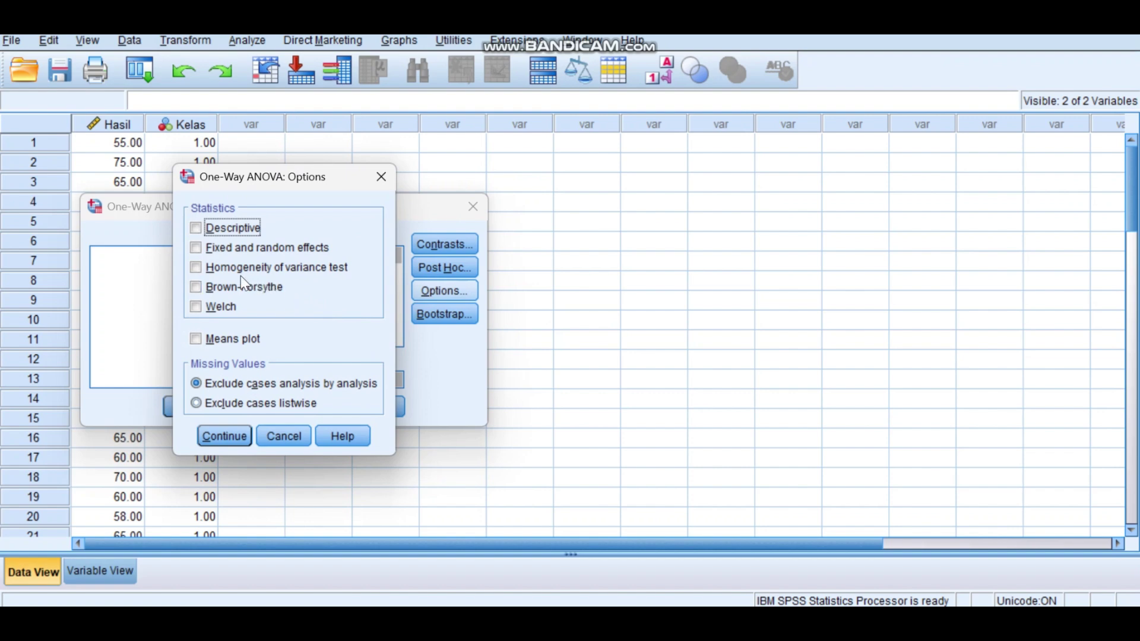
{"action": "left_click", "coordinate": [196, 267]}
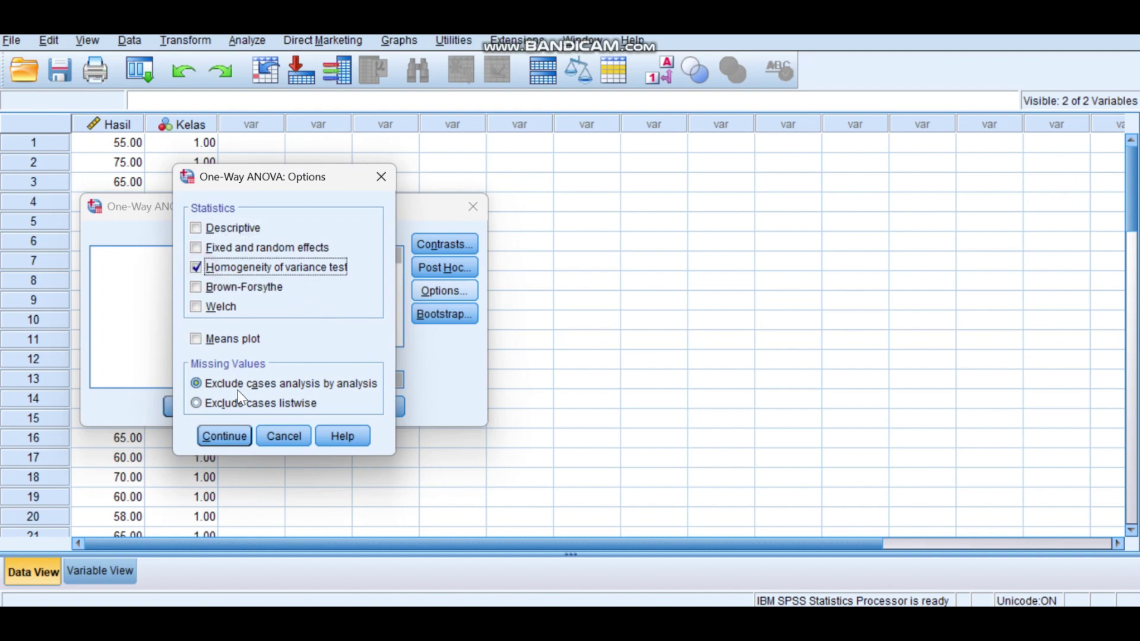
{"action": "left_click", "coordinate": [235, 439]}
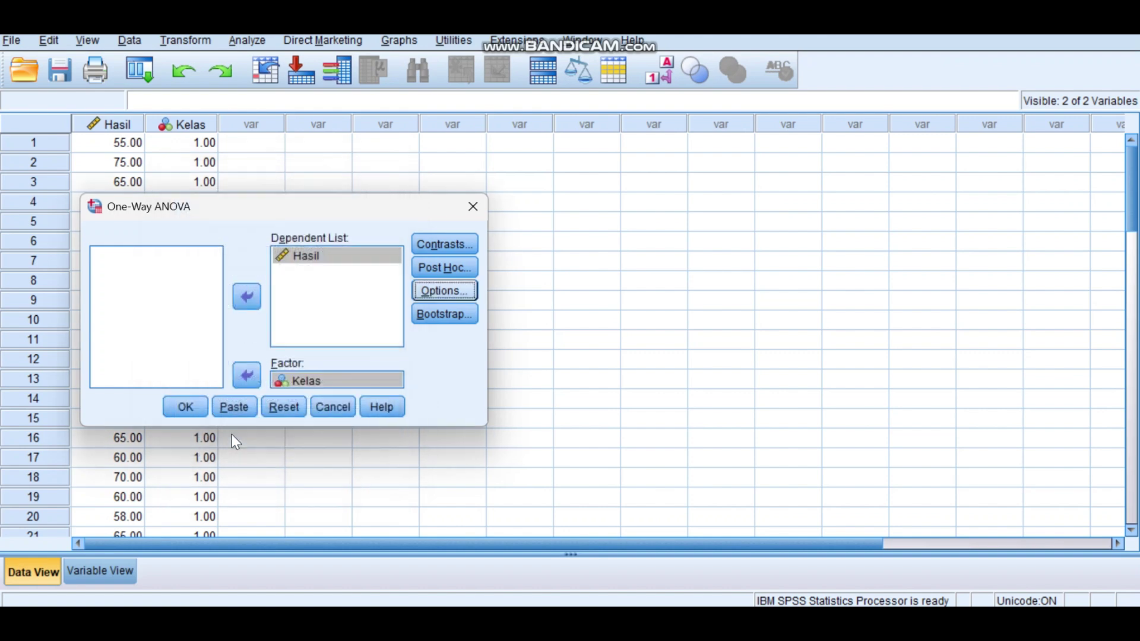
{"action": "left_click", "coordinate": [186, 408]}
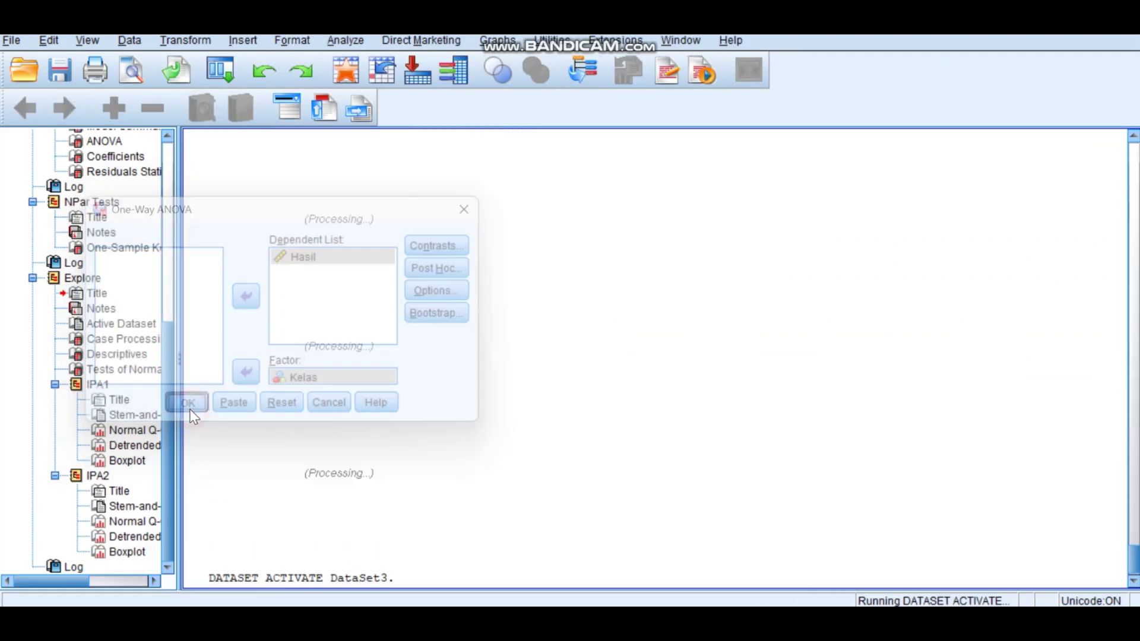